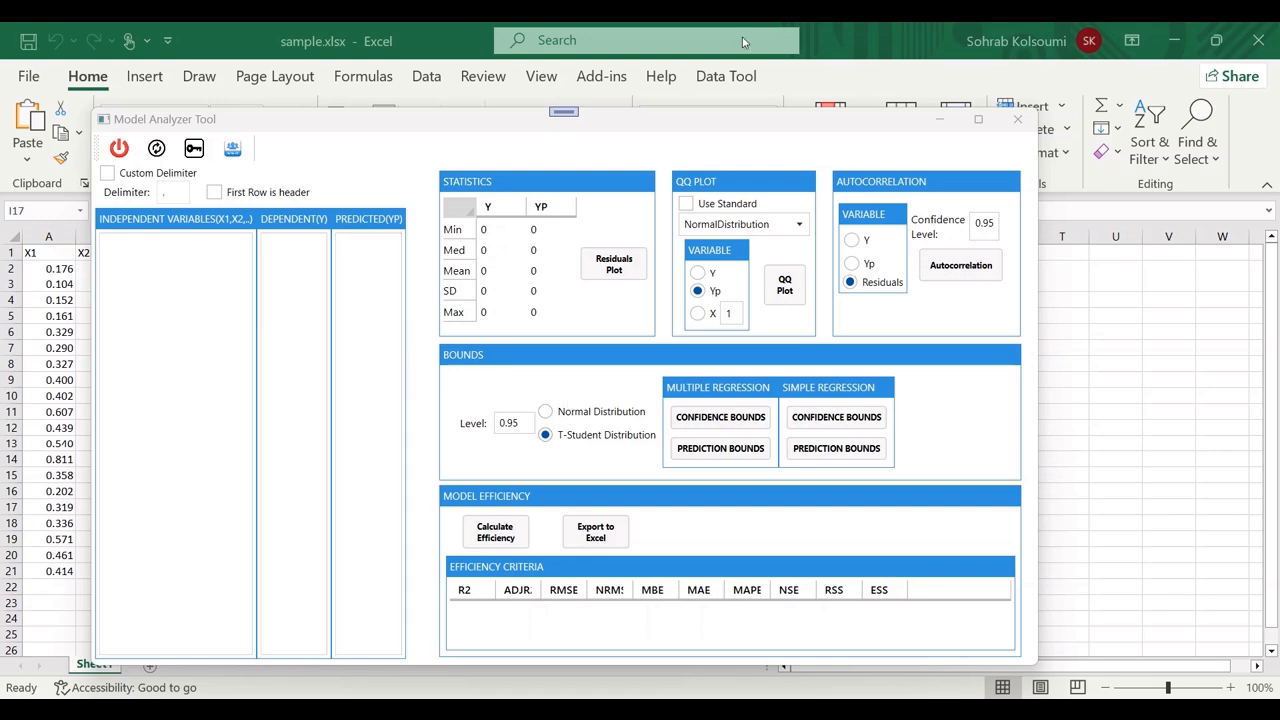
Step: Copy the X1–X4 data in A2:D21 of sample.xlsx and paste it into Model Analyzer Tool's independent variables
left_click(904, 27)
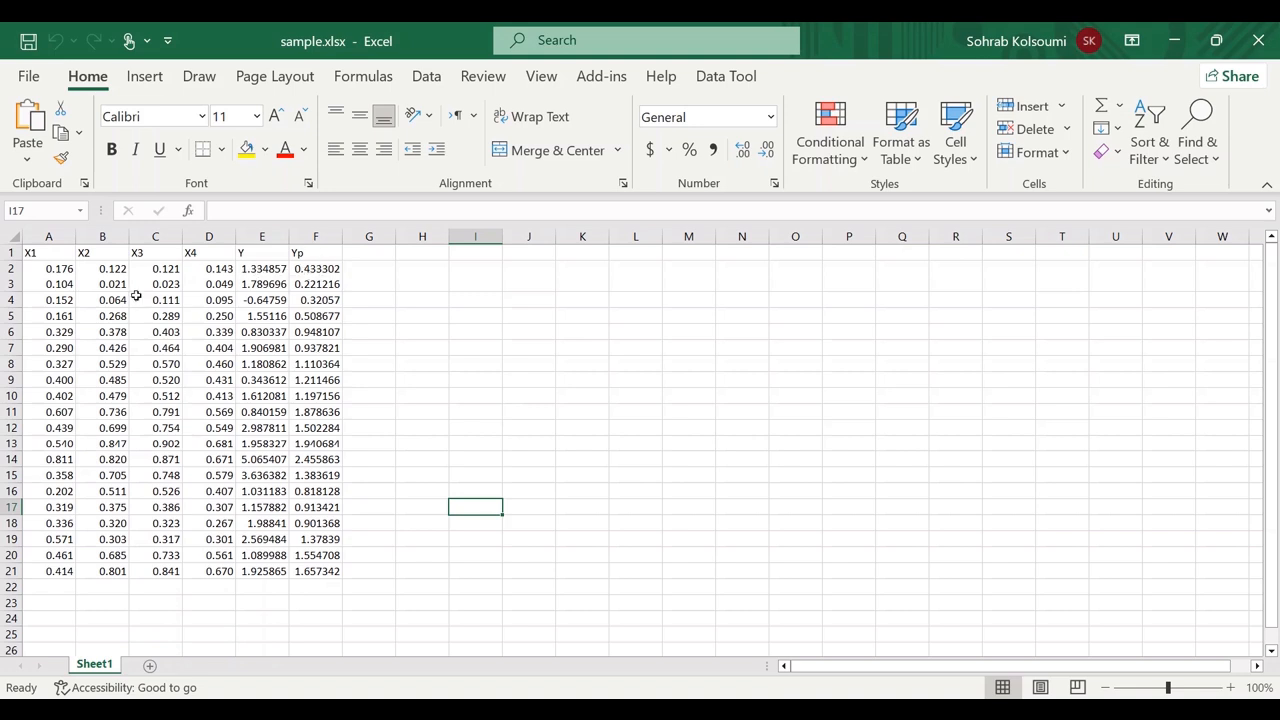
left_click_drag(55, 270, 210, 570)
right_click(159, 519)
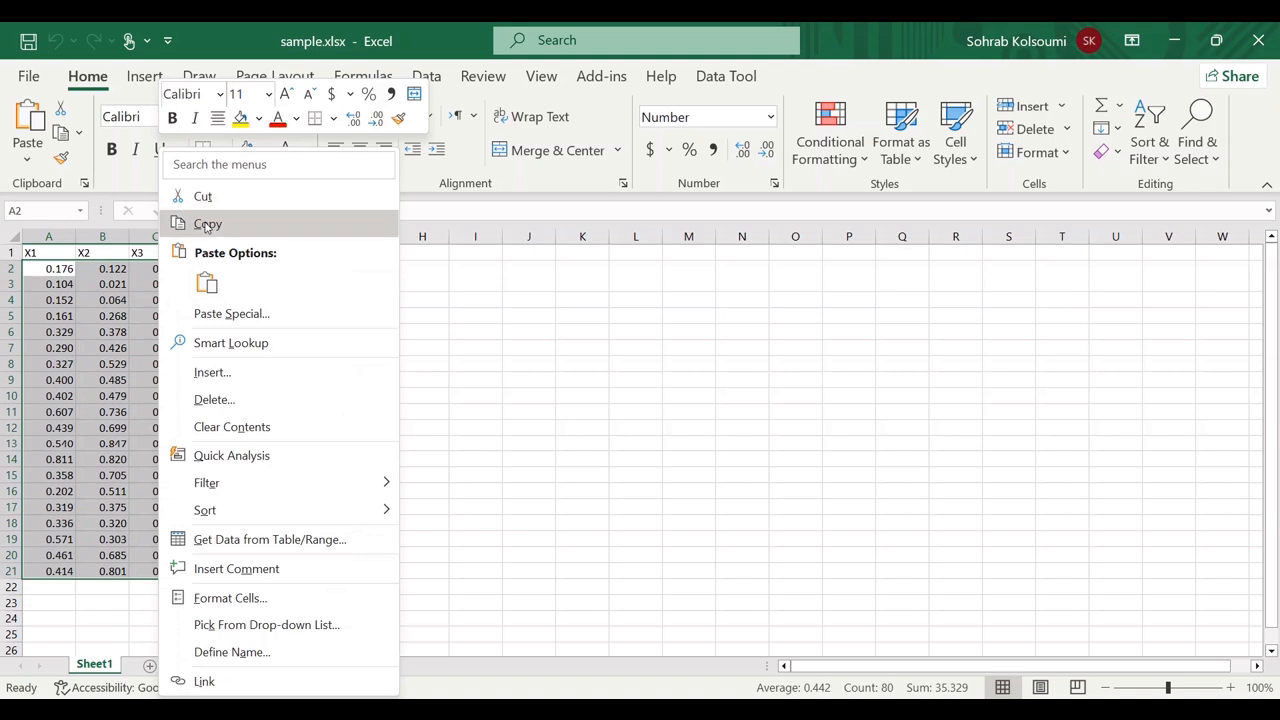
left_click(206, 222)
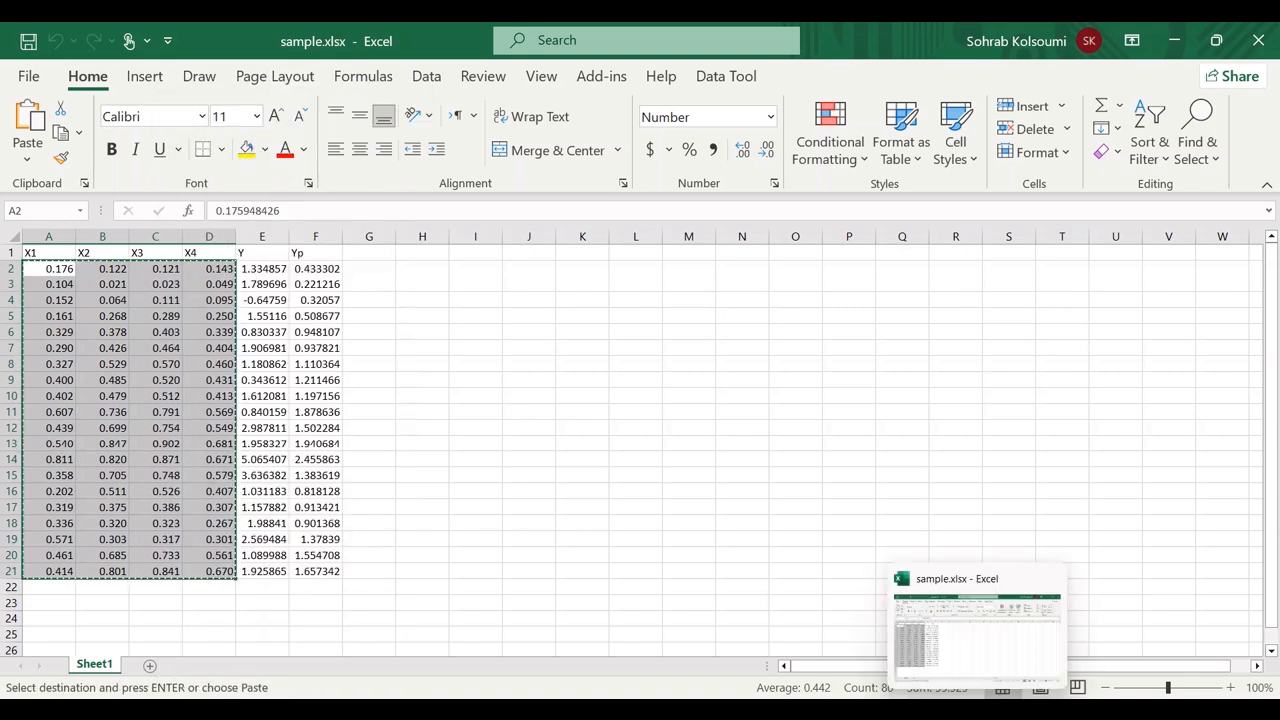
left_click(941, 710)
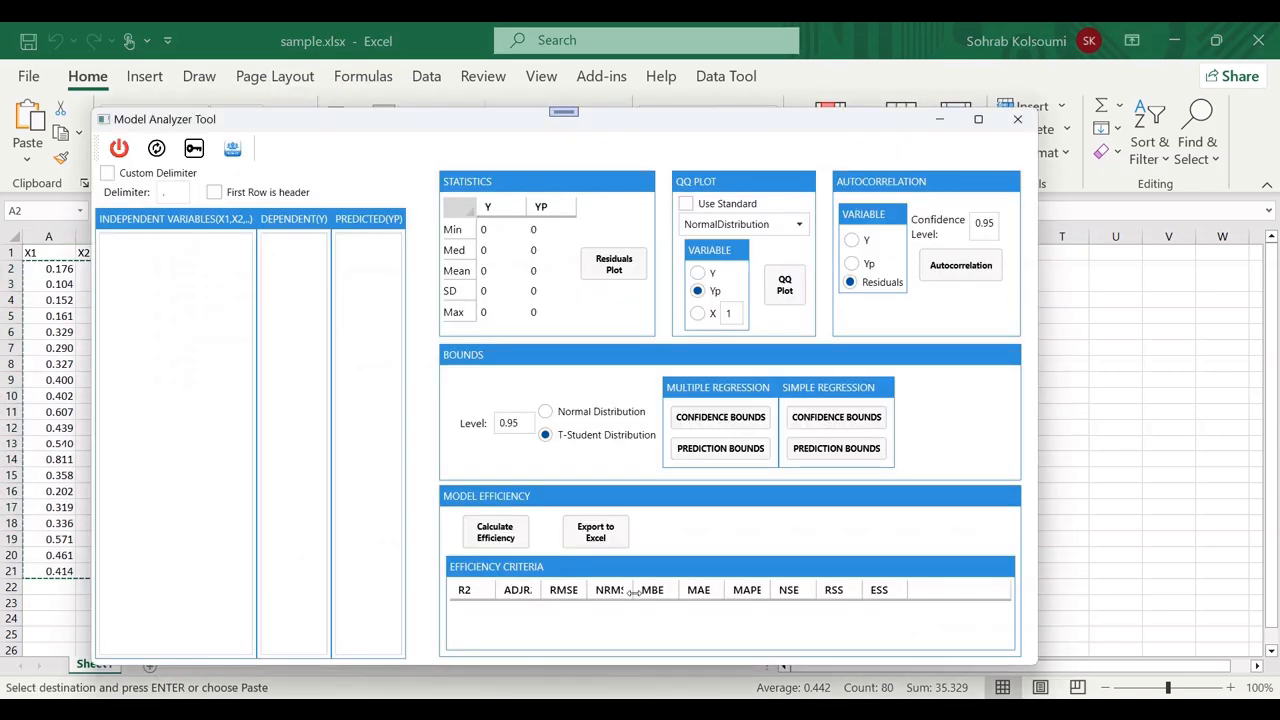
right_click(130, 266)
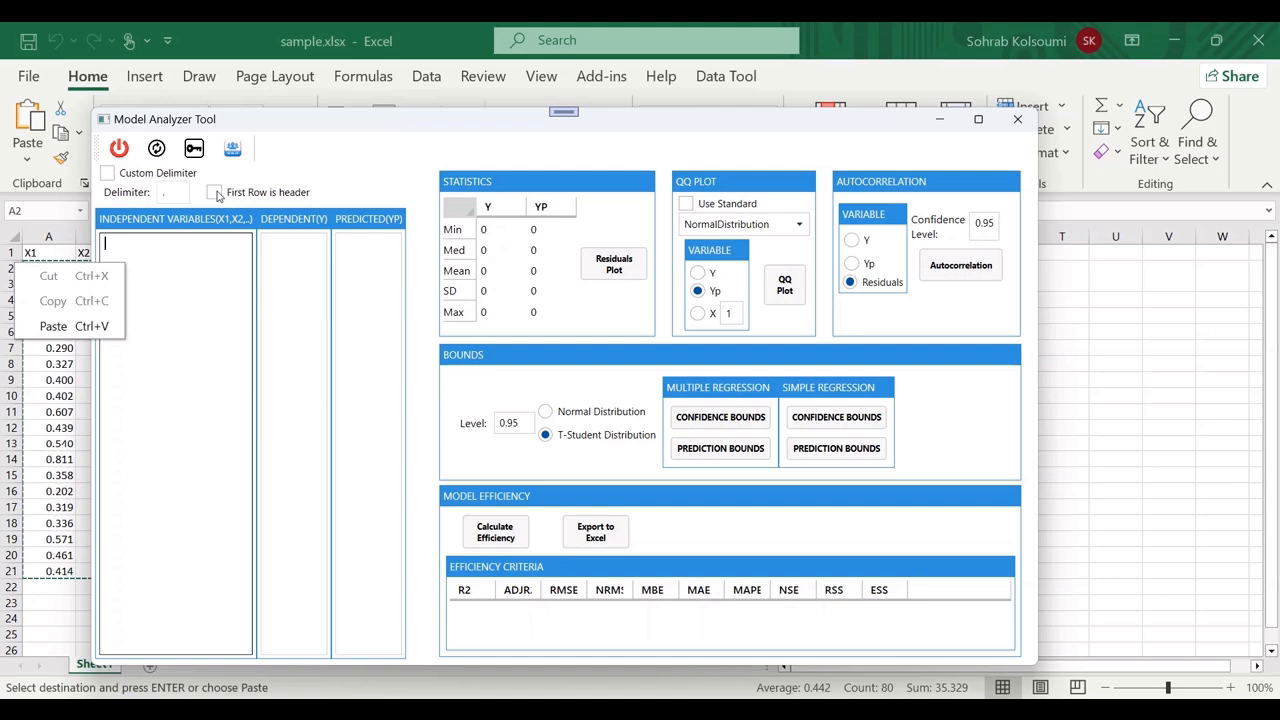
left_click(52, 327)
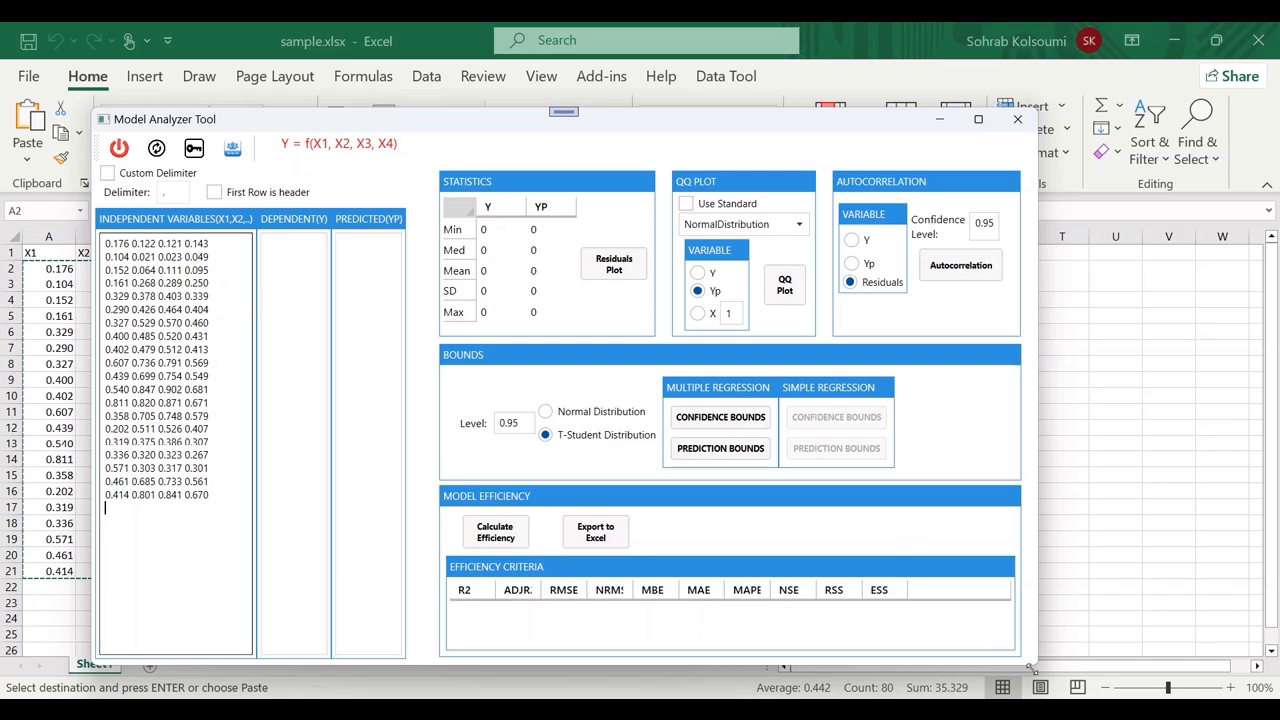
Step: Copy the Y values in E2:E21 of the Excel sheet and paste them into Model Analyzer Tool's dependent variable
left_click(778, 712)
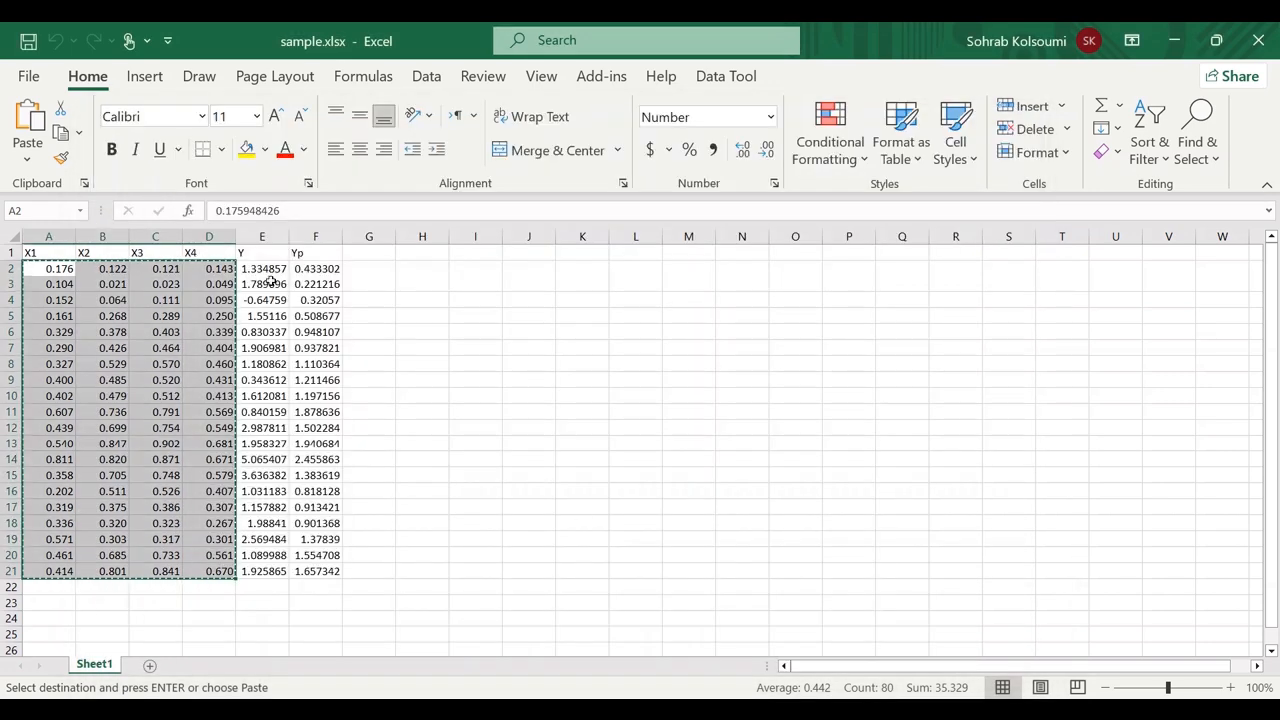
left_click_drag(266, 268, 264, 569)
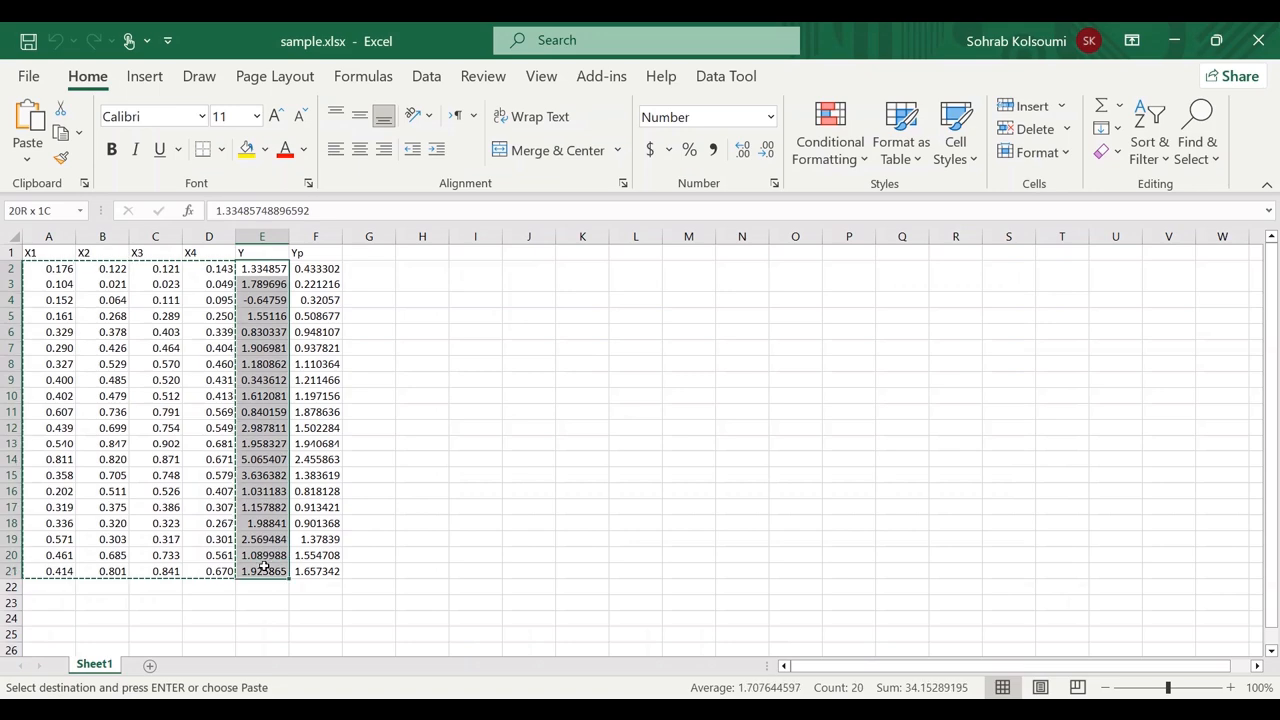
right_click(266, 300)
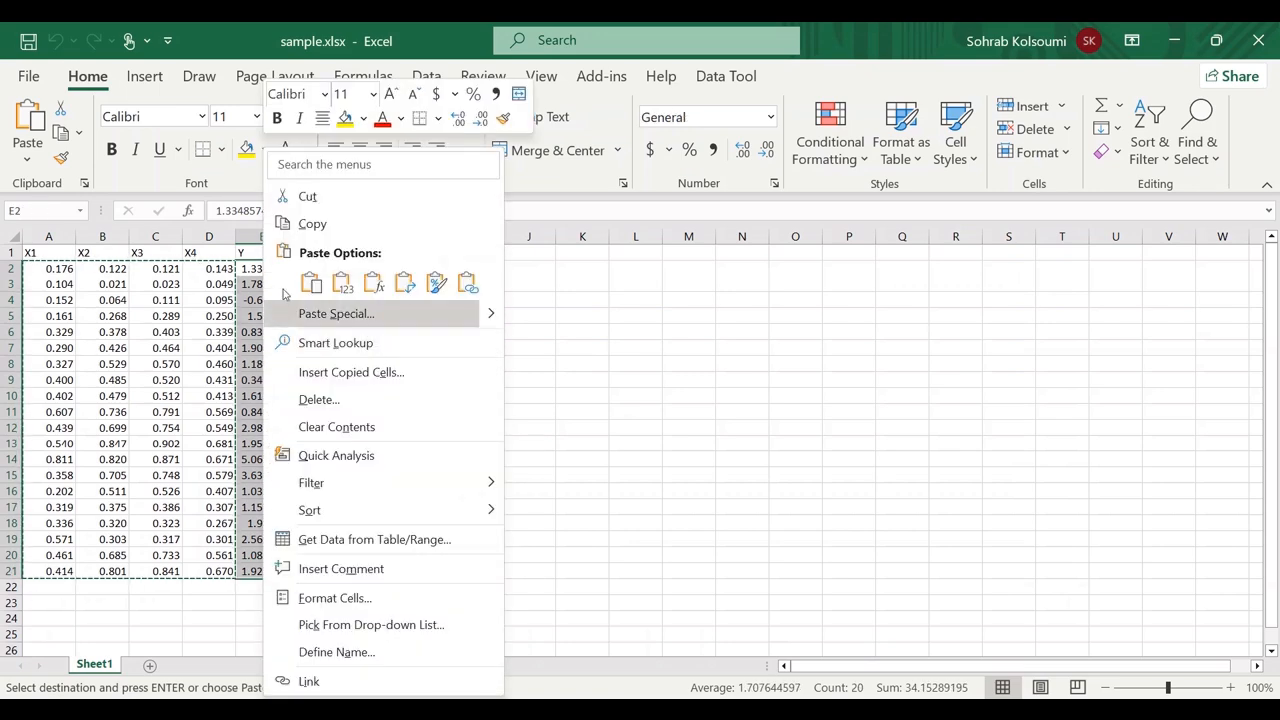
left_click(312, 223)
key("alt+Tab")
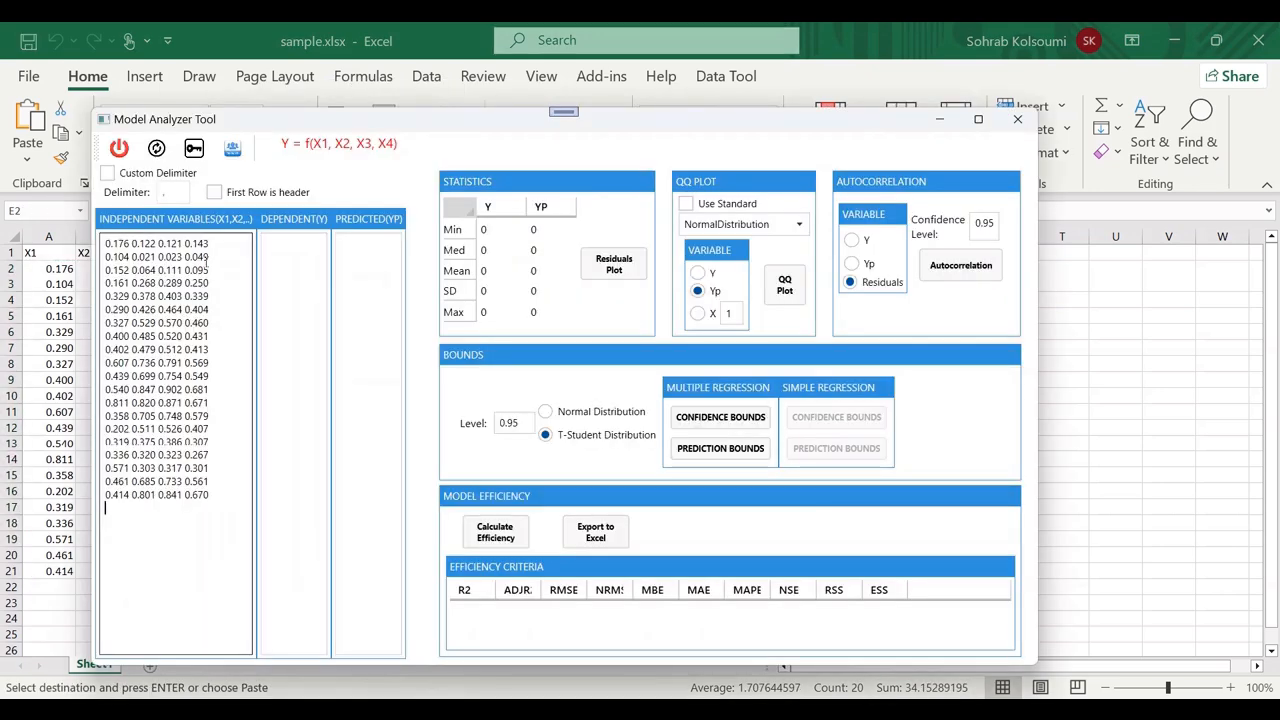
right_click(282, 250)
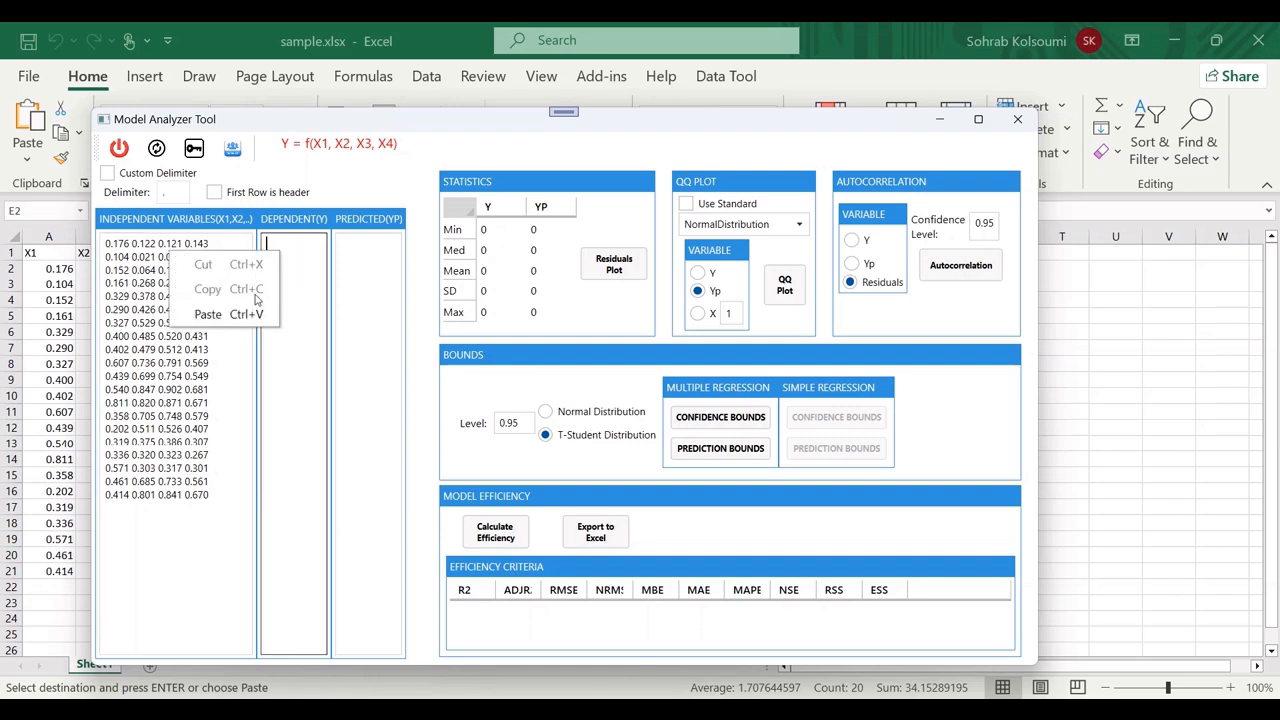
left_click(215, 314)
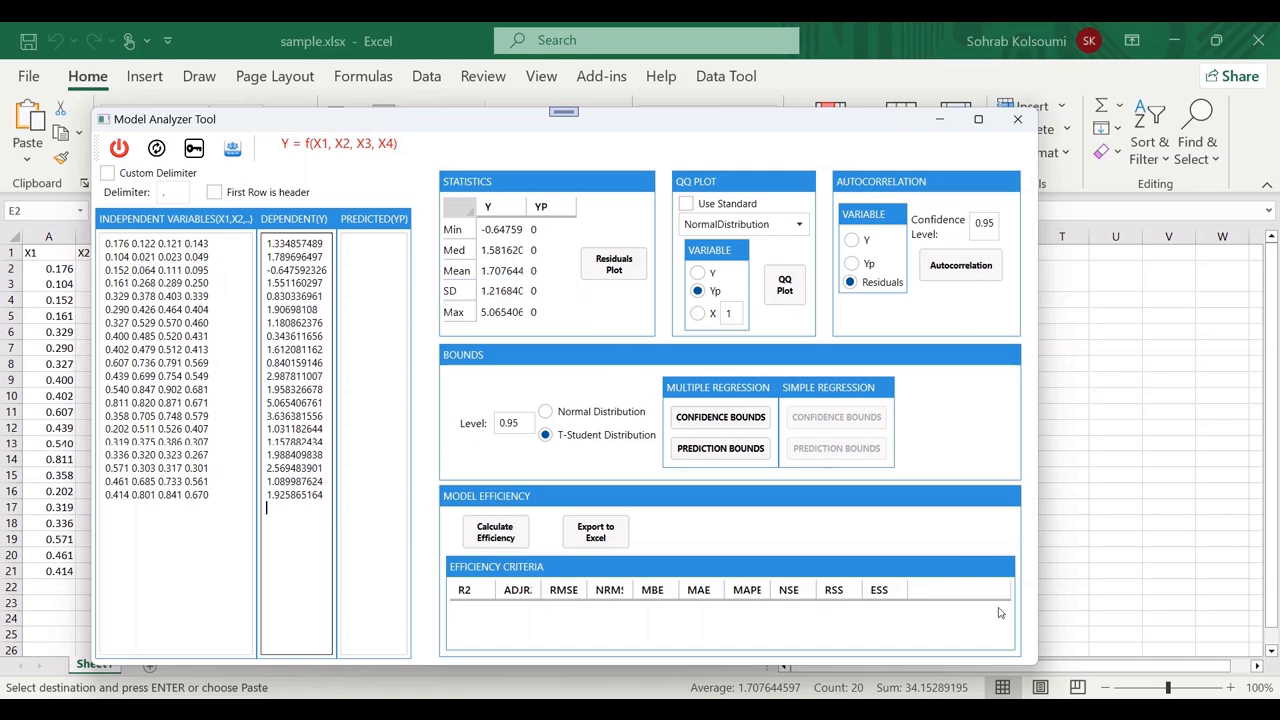
Step: Copy the Yp values in F2:F21 of the Excel sheet and paste them into Model Analyzer Tool's predicted variable
mouse_move(965, 711)
left_click(965, 640)
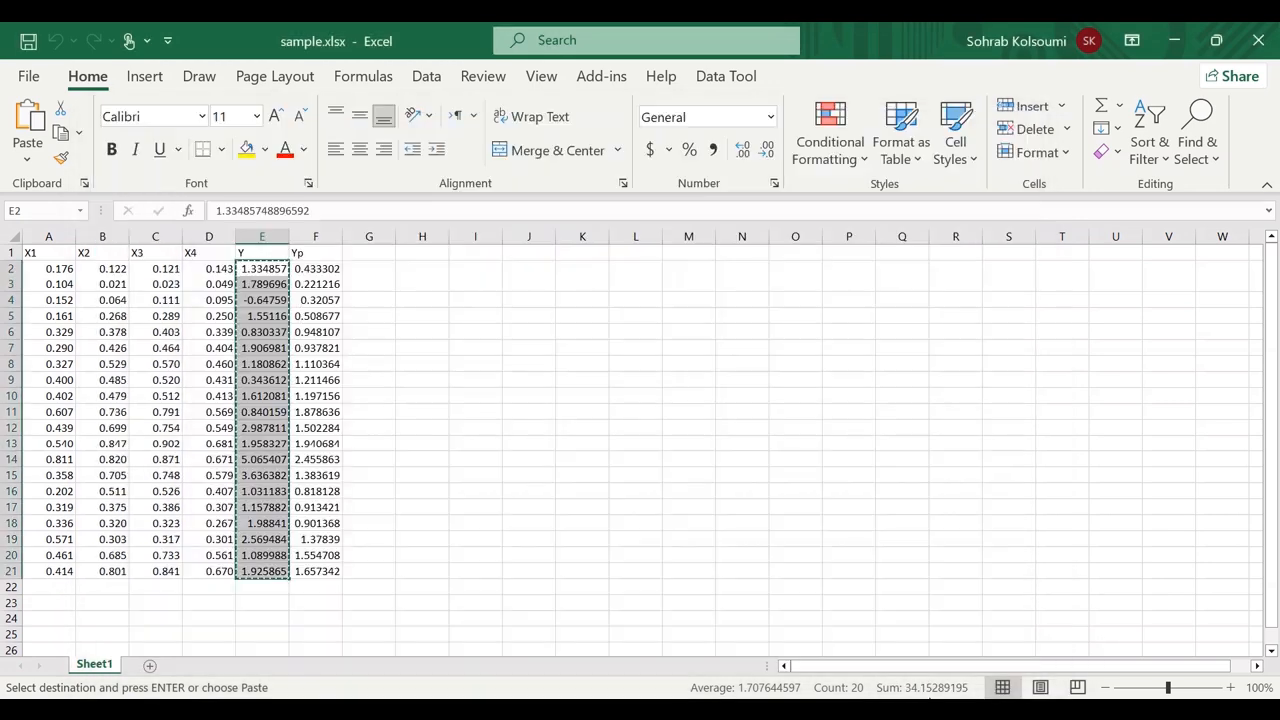
left_click_drag(326, 277, 322, 569)
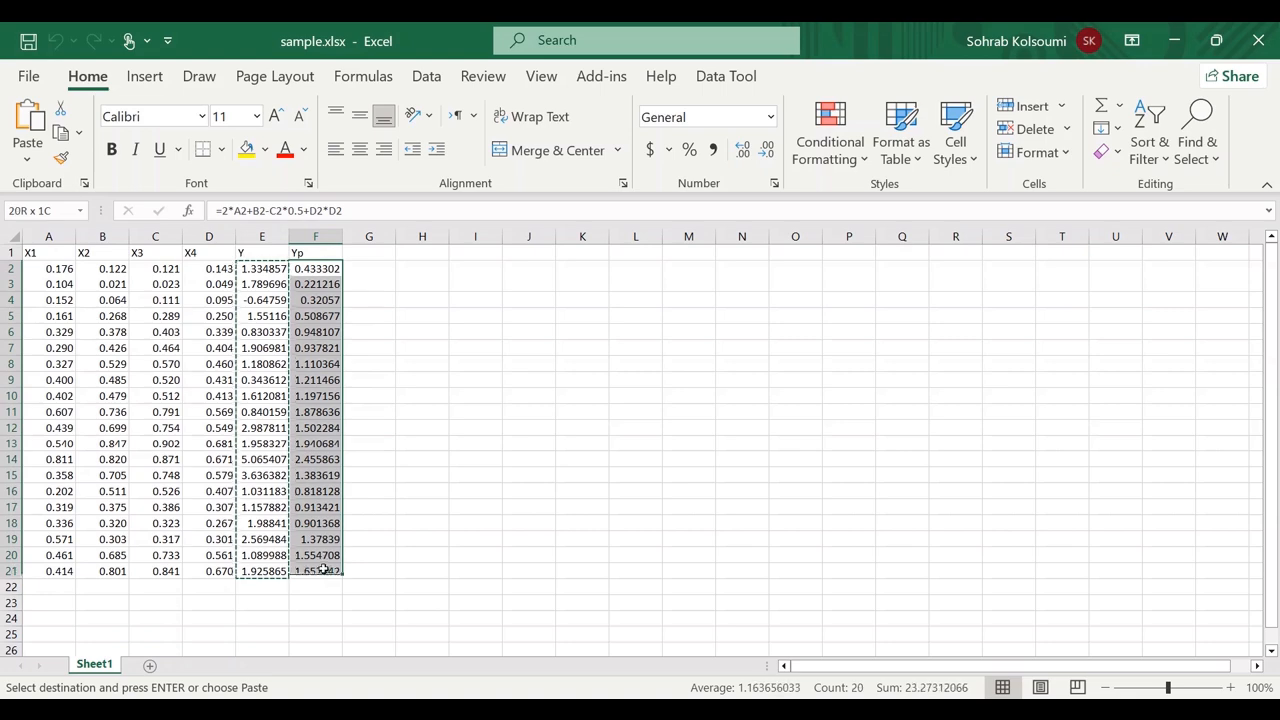
right_click(318, 352)
left_click(338, 224)
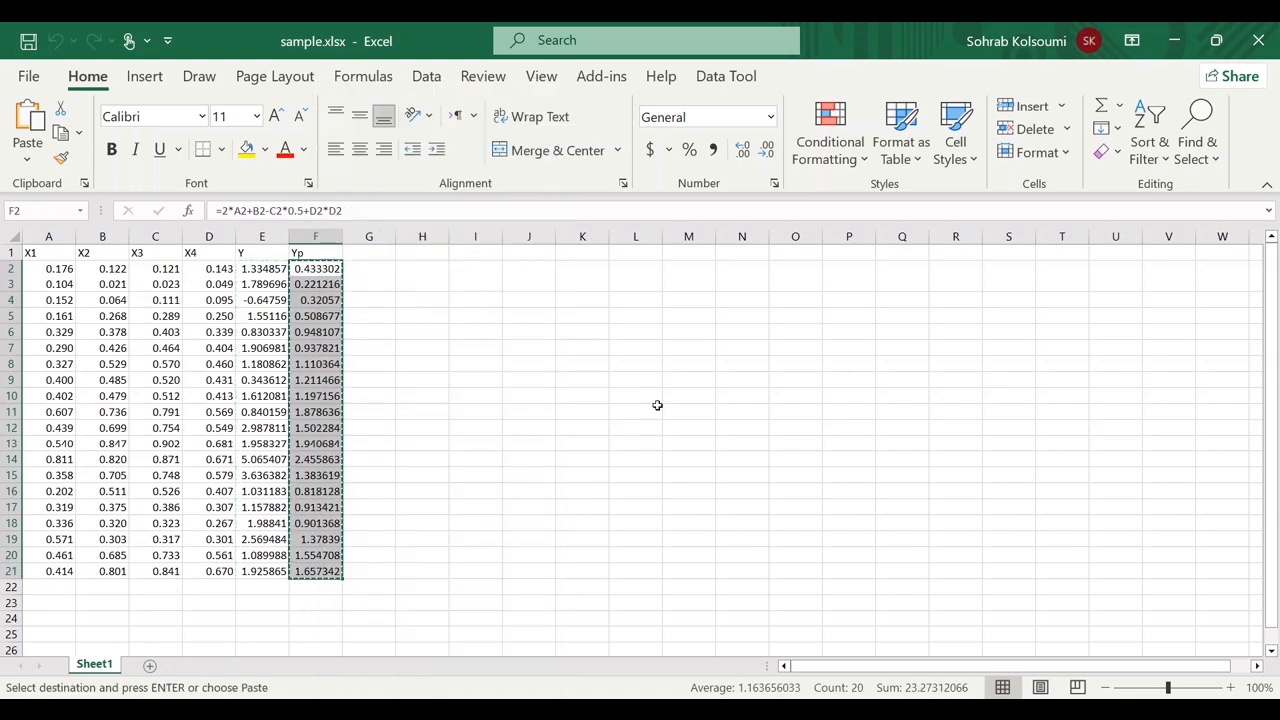
key("alt+Tab")
left_click(365, 253)
right_click(365, 253)
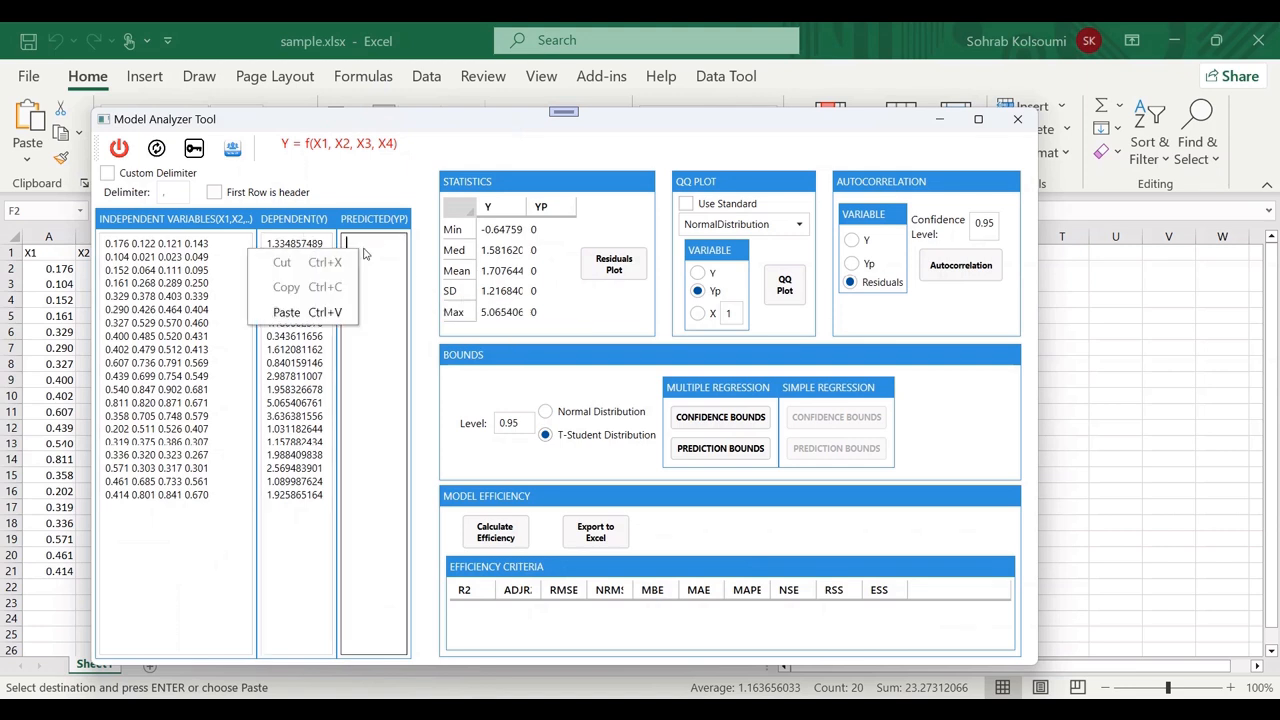
left_click(300, 311)
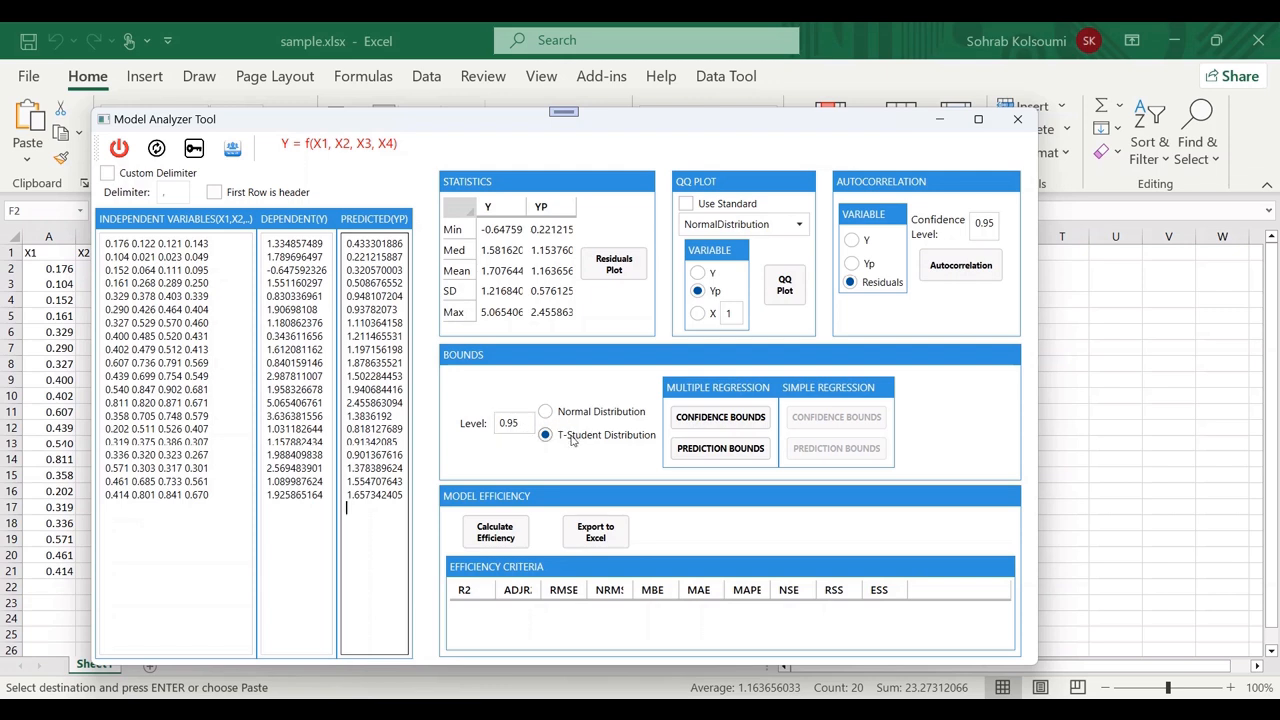
Step: Plot the multiple regression confidence bounds with the T-Student distribution at level 0.95, enlarge the plot window and export it to Excel
left_click(714, 426)
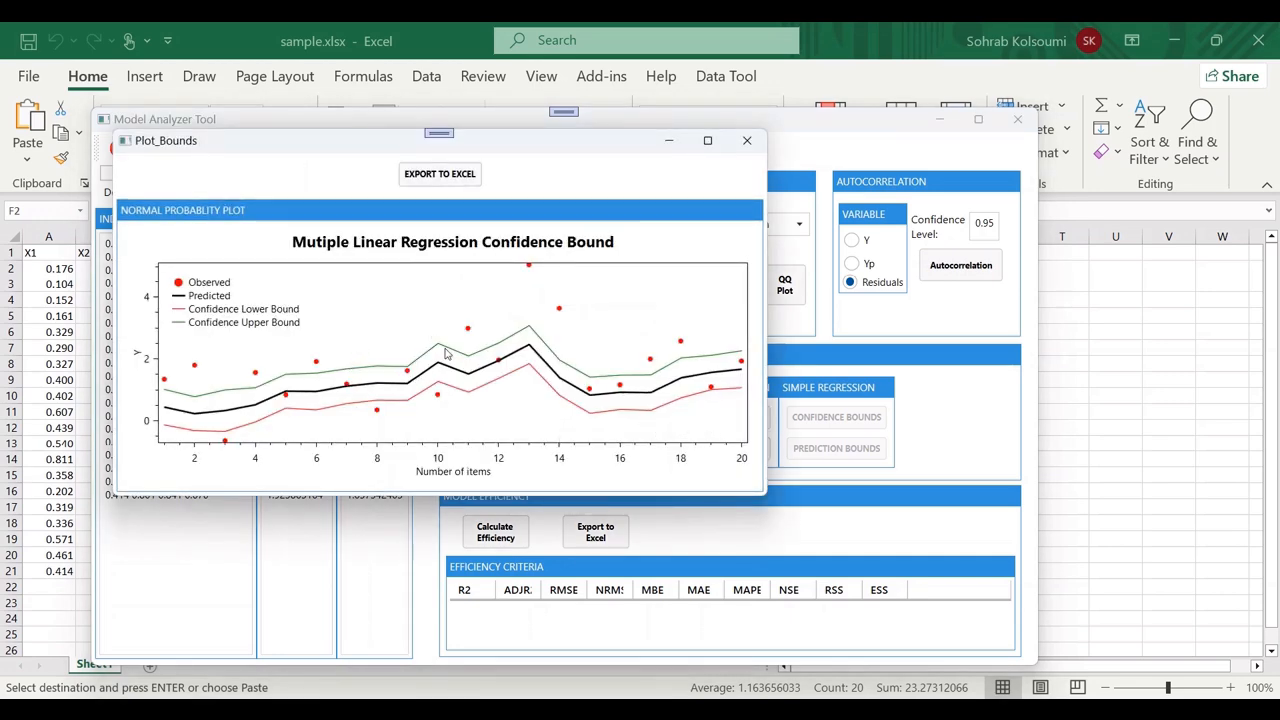
left_click(707, 140)
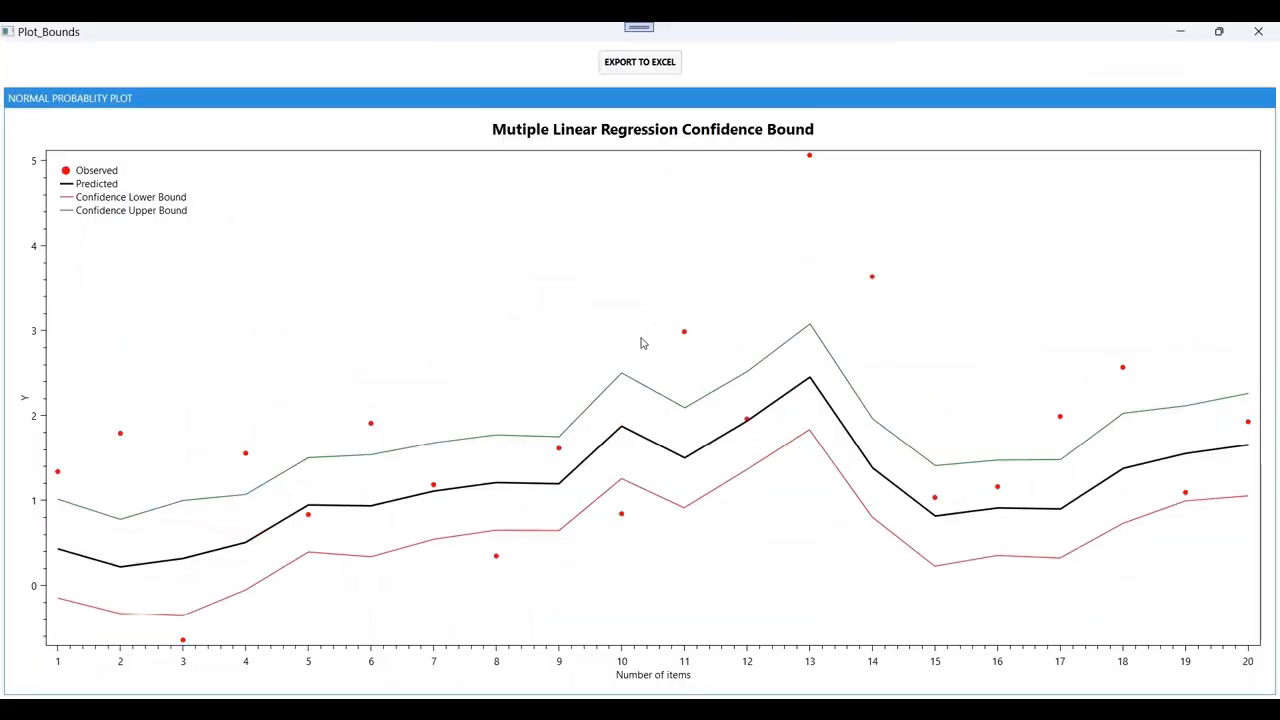
left_click(638, 64)
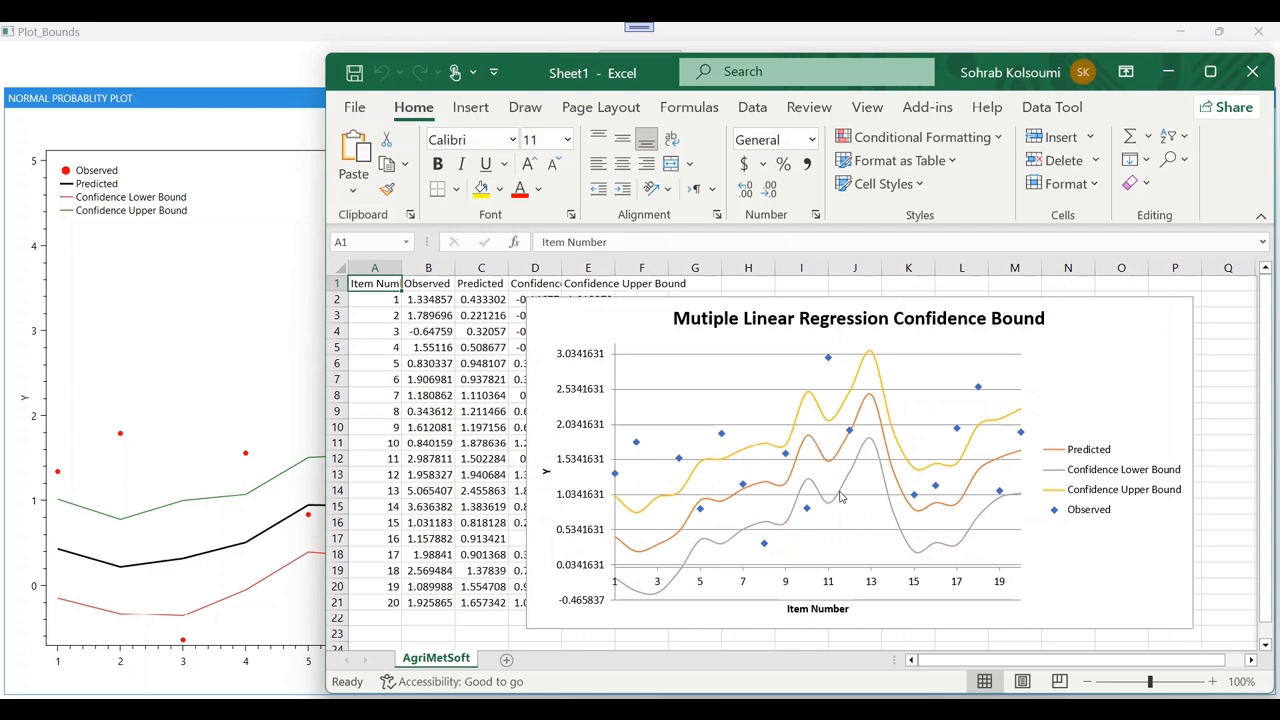
Step: Inspect the Confidence Upper Bound series in the exported chart, and close the workbook without saving along with the plot window
left_click(995, 427)
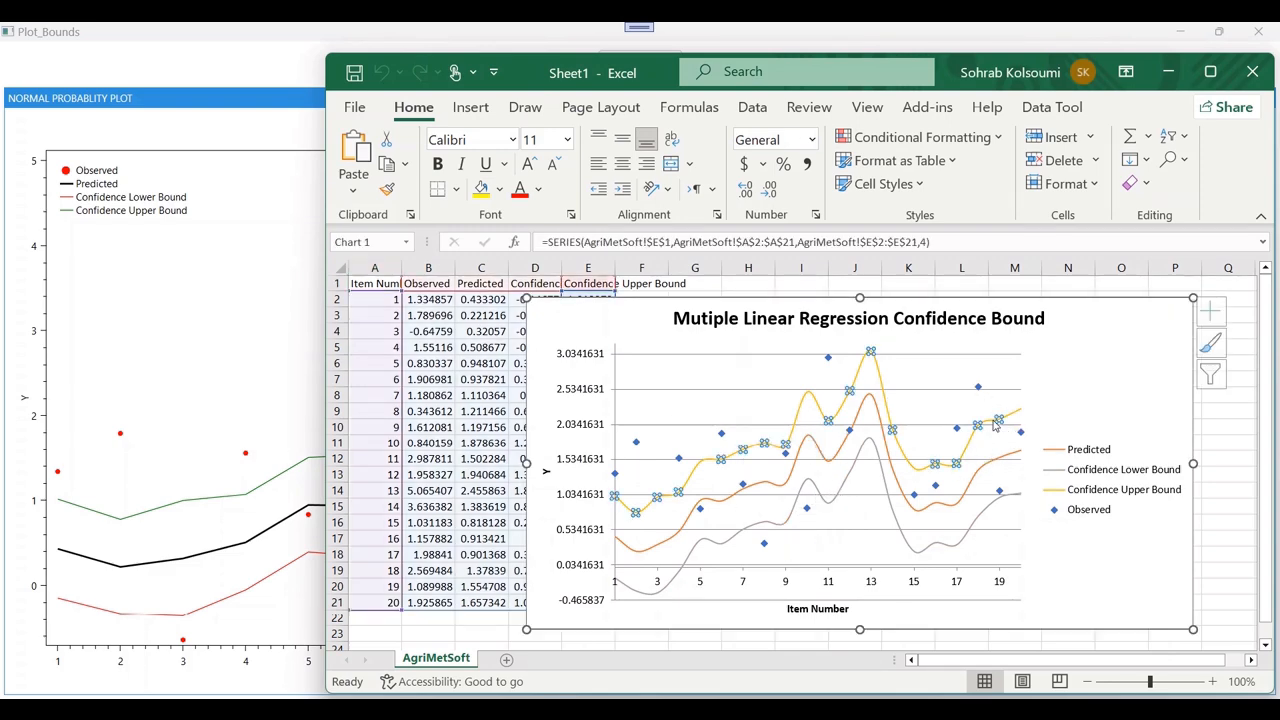
left_click(1252, 71)
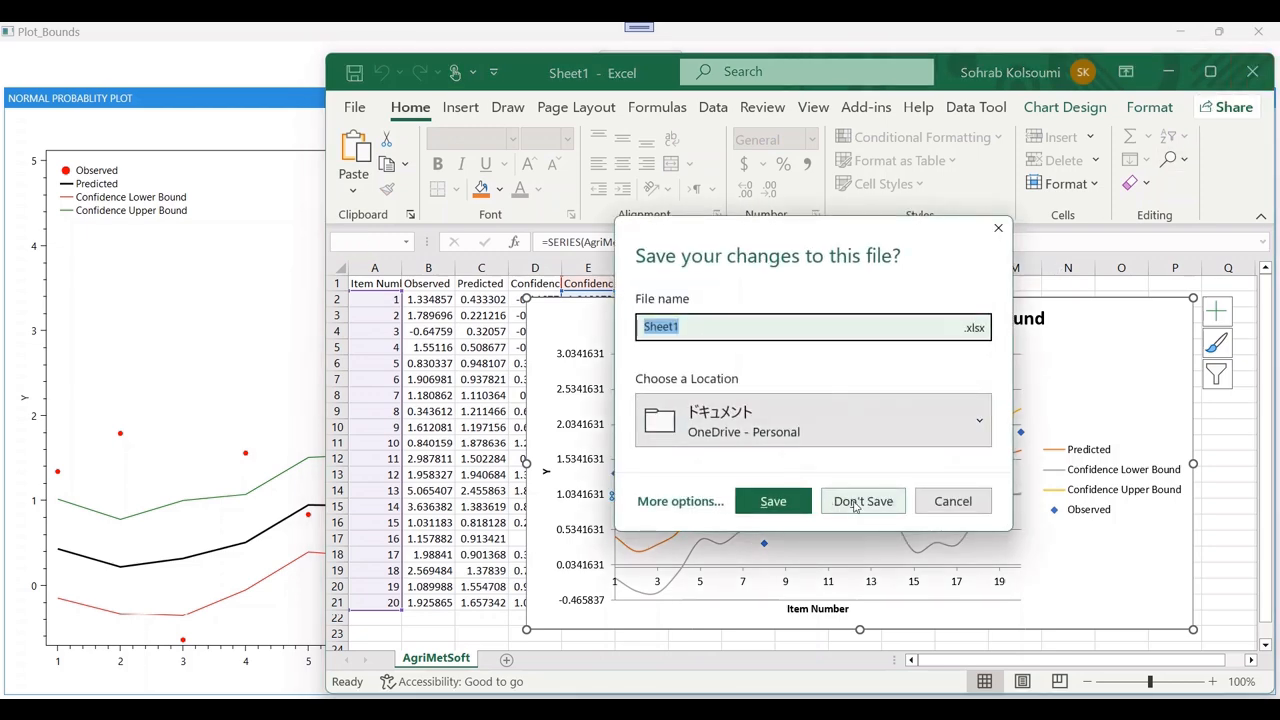
left_click(862, 501)
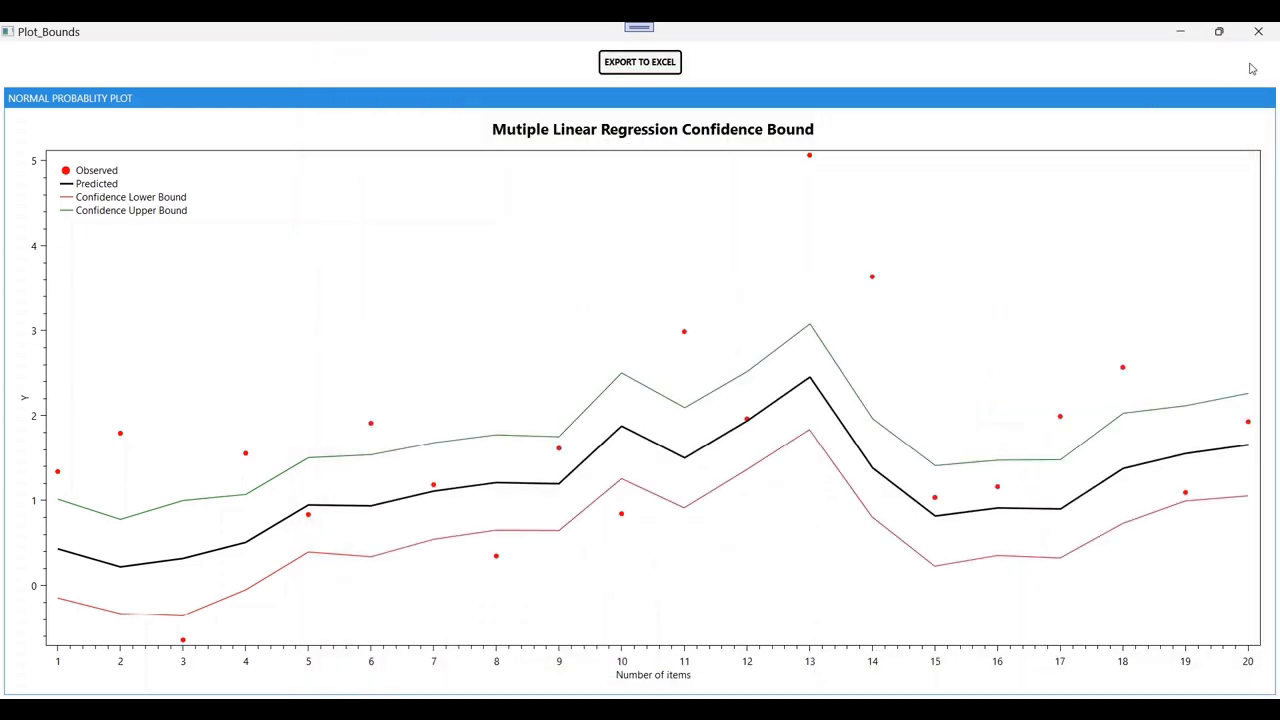
left_click(1257, 31)
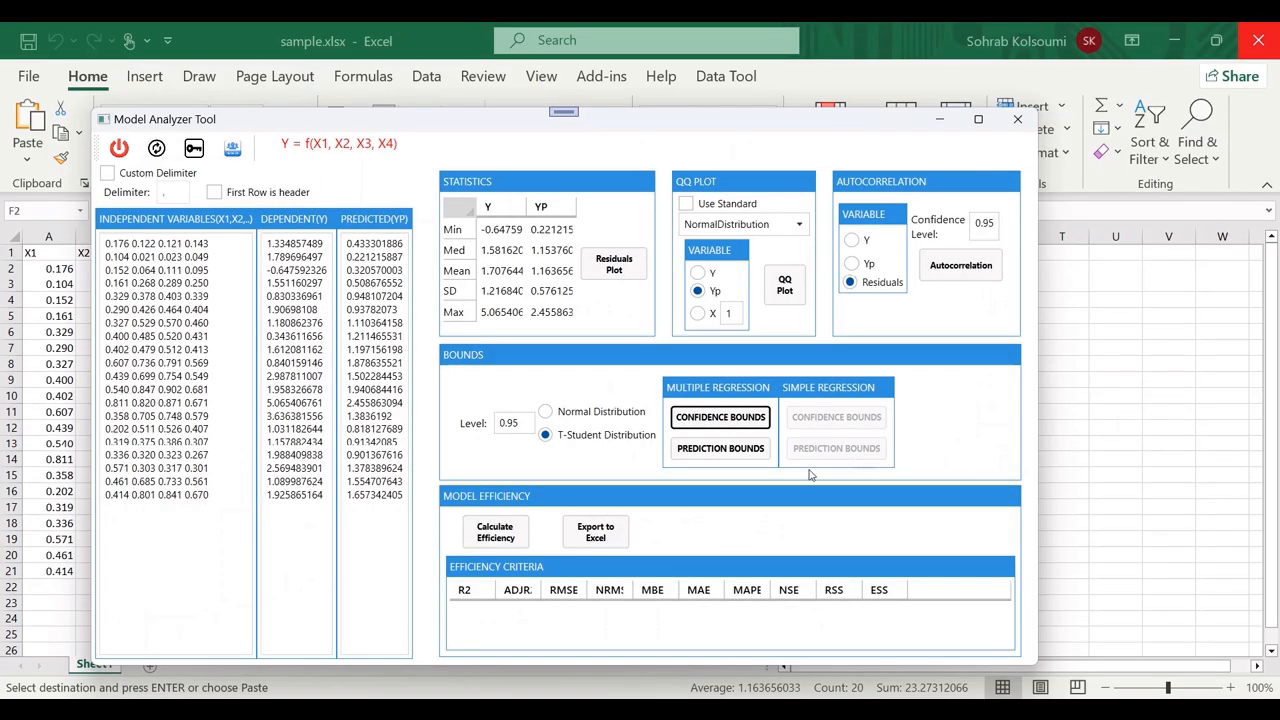
Step: Plot the multiple regression prediction bounds, view them full screen and close the plot window
left_click(718, 450)
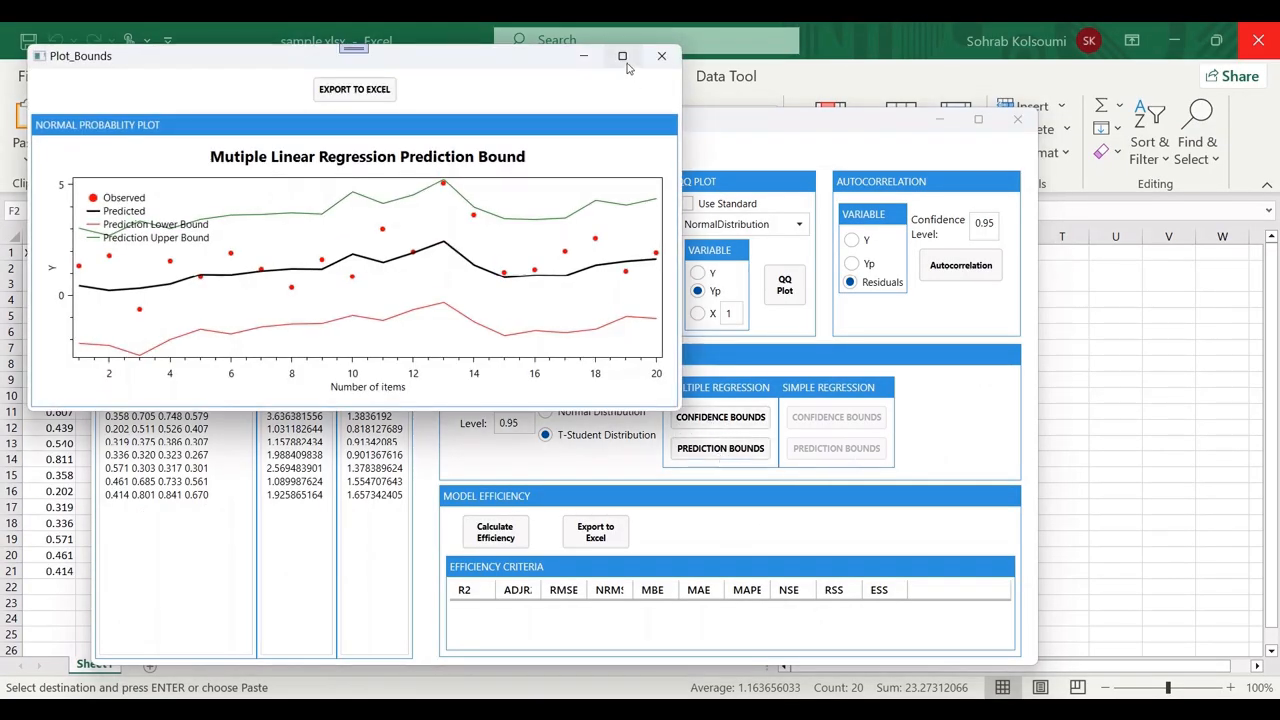
left_click(619, 57)
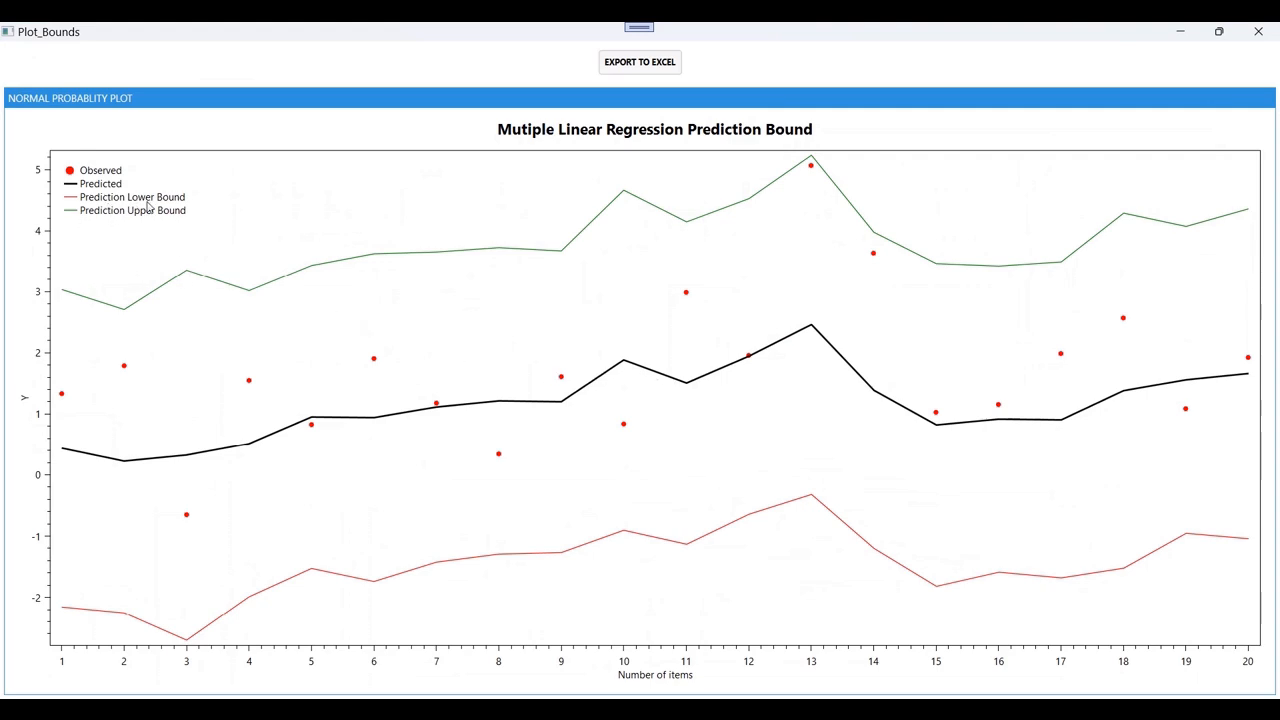
left_click(1258, 32)
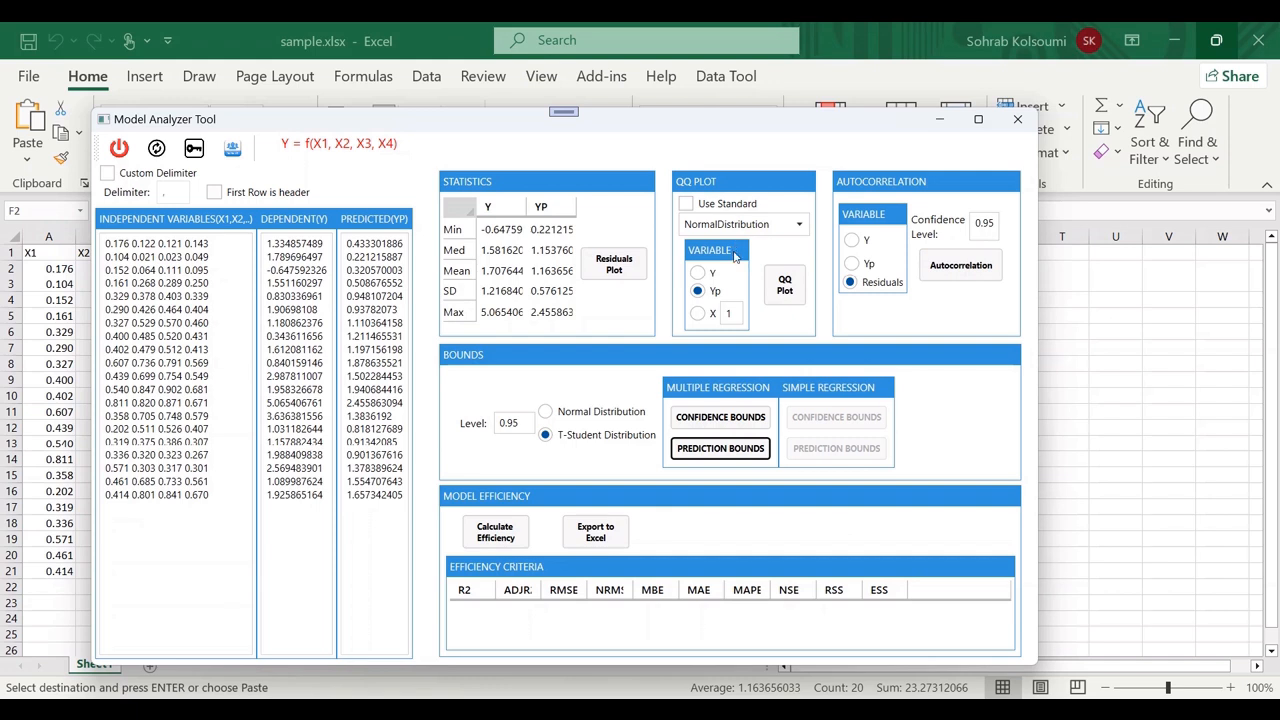
Step: Generate the QQ plot of Yp against NormalDistribution, and move its window clear of the main window's upper area
left_click(686, 205)
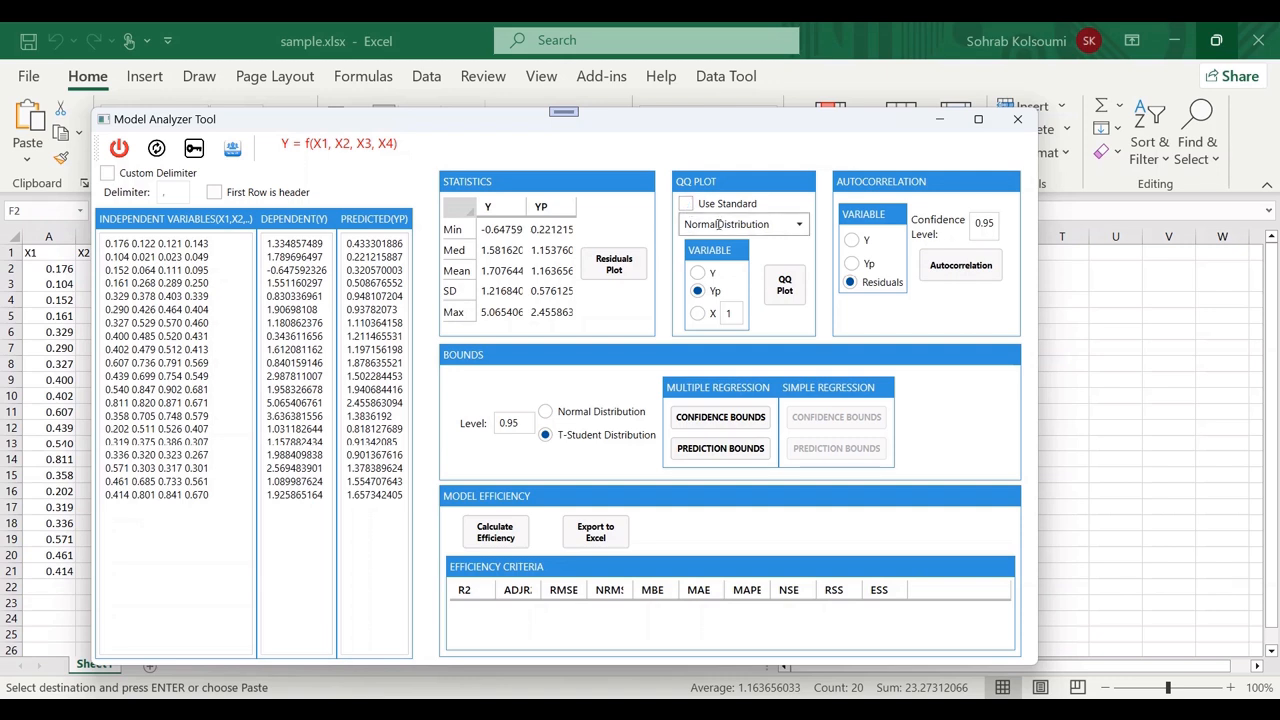
left_click(800, 225)
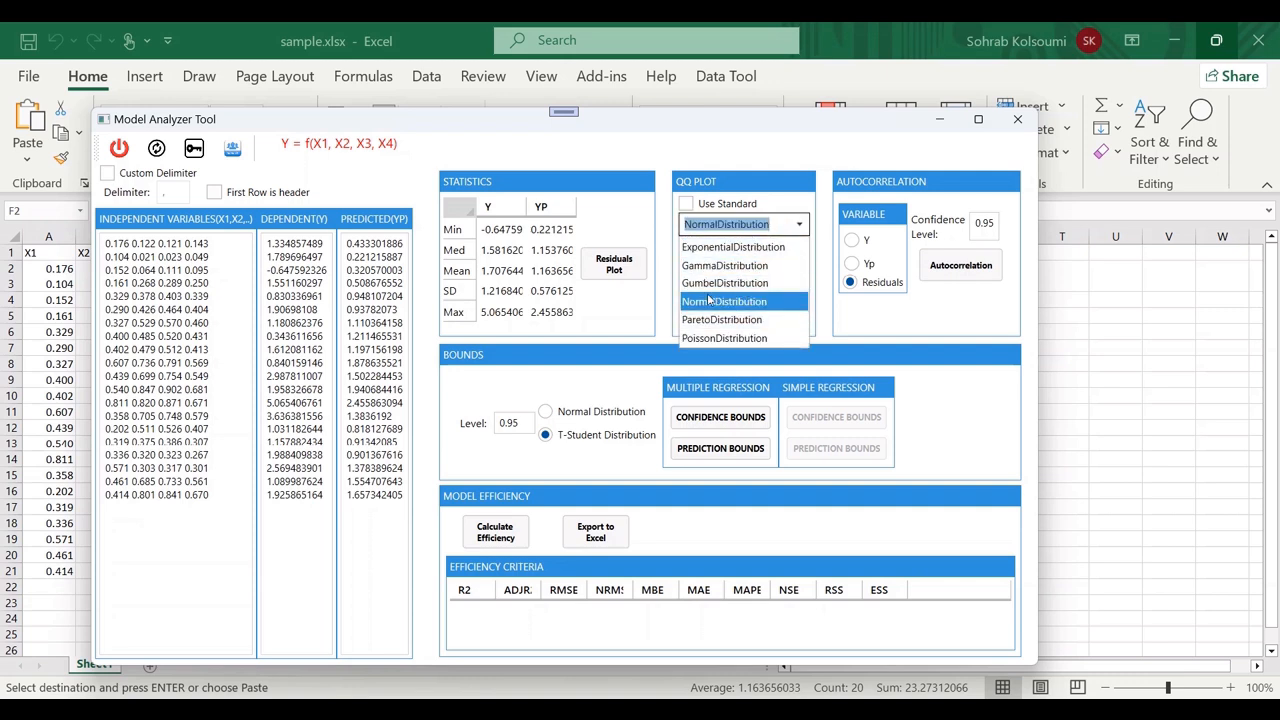
left_click(829, 323)
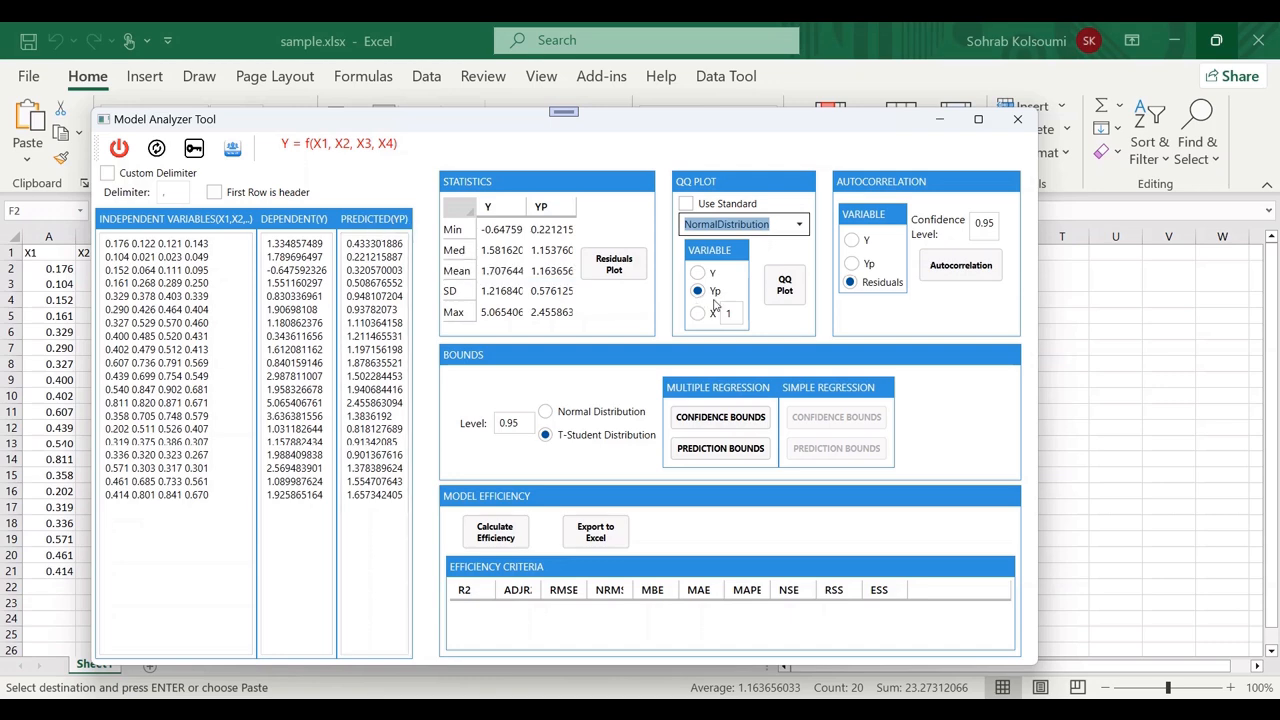
left_click(787, 285)
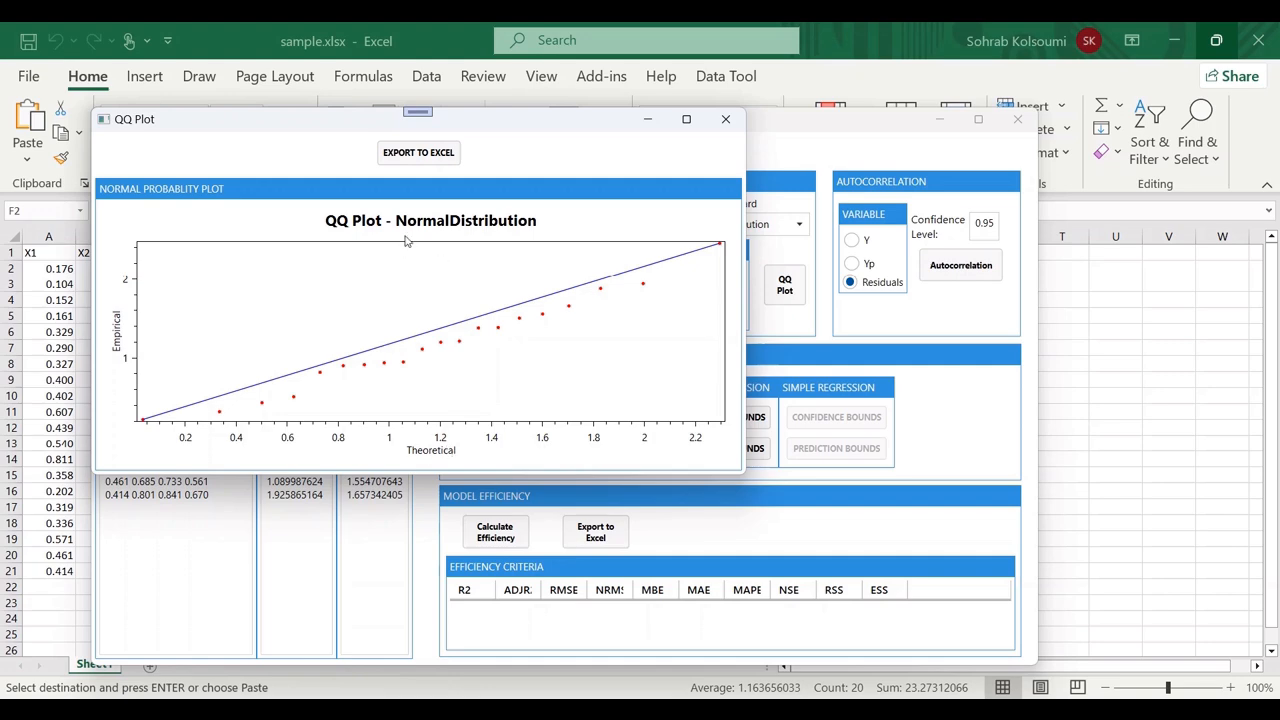
left_click_drag(536, 127, 696, 273)
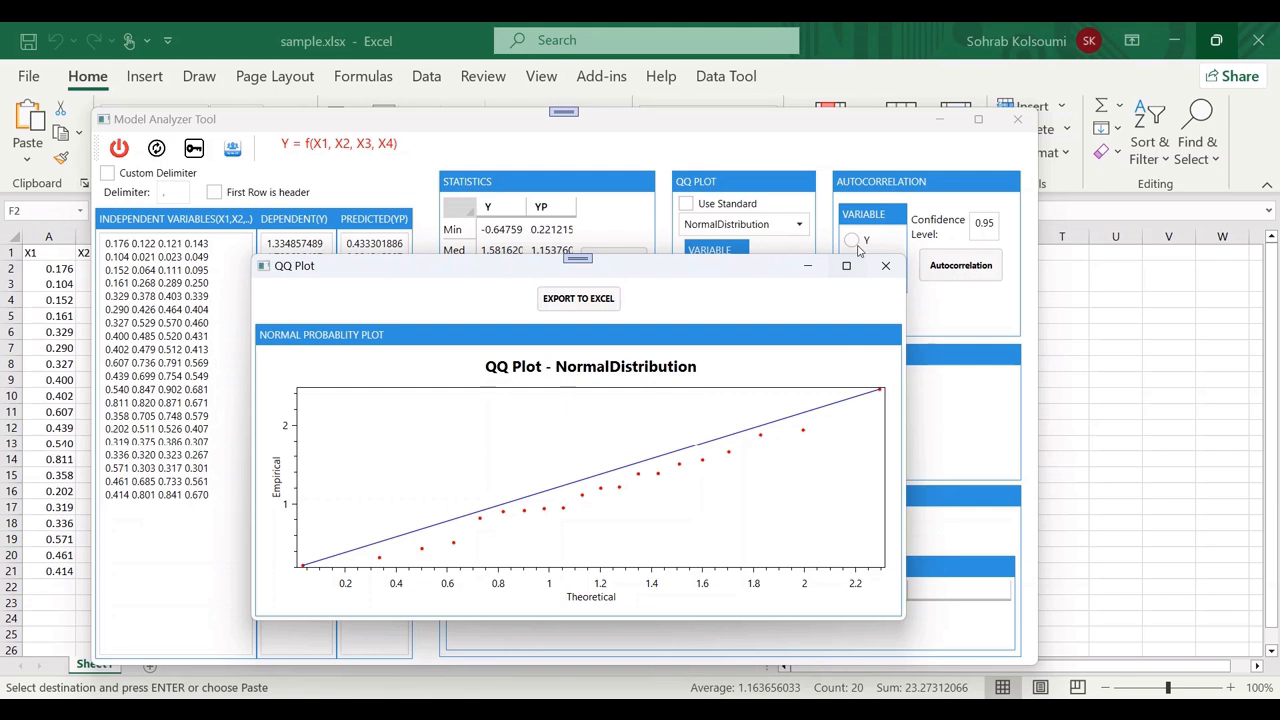
Step: Export the QQ plot to Excel to view its data and chart, and close the exported workbook without saving
left_click(558, 304)
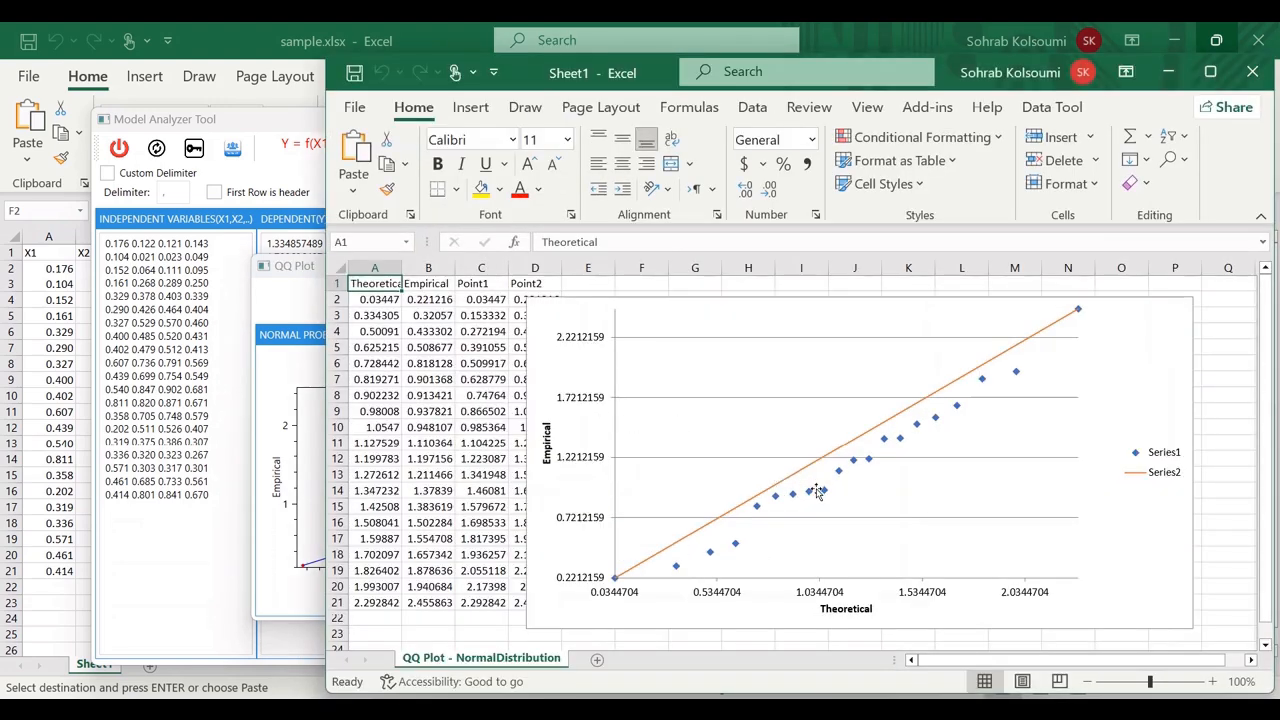
left_click(1257, 80)
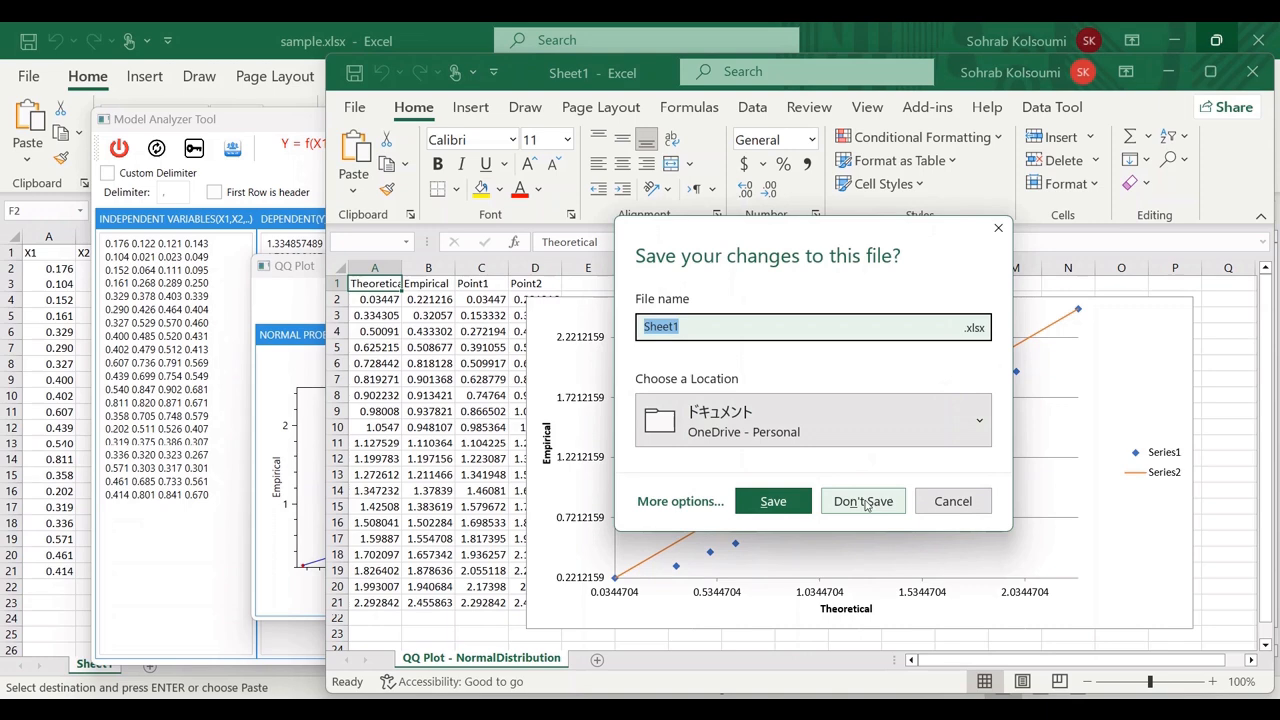
left_click(848, 503)
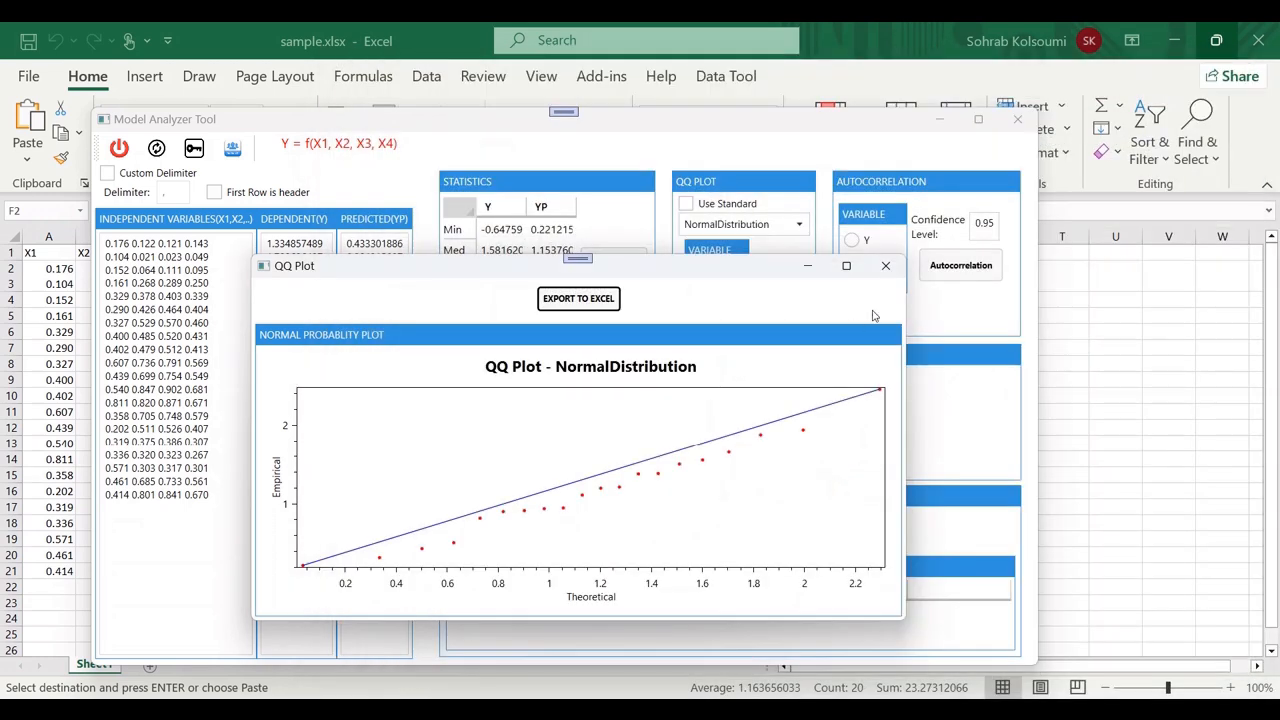
Step: Close the Yp plot window, generate the QQ plot of X variable 1 against NormalDistribution, and close it after viewing
left_click(885, 265)
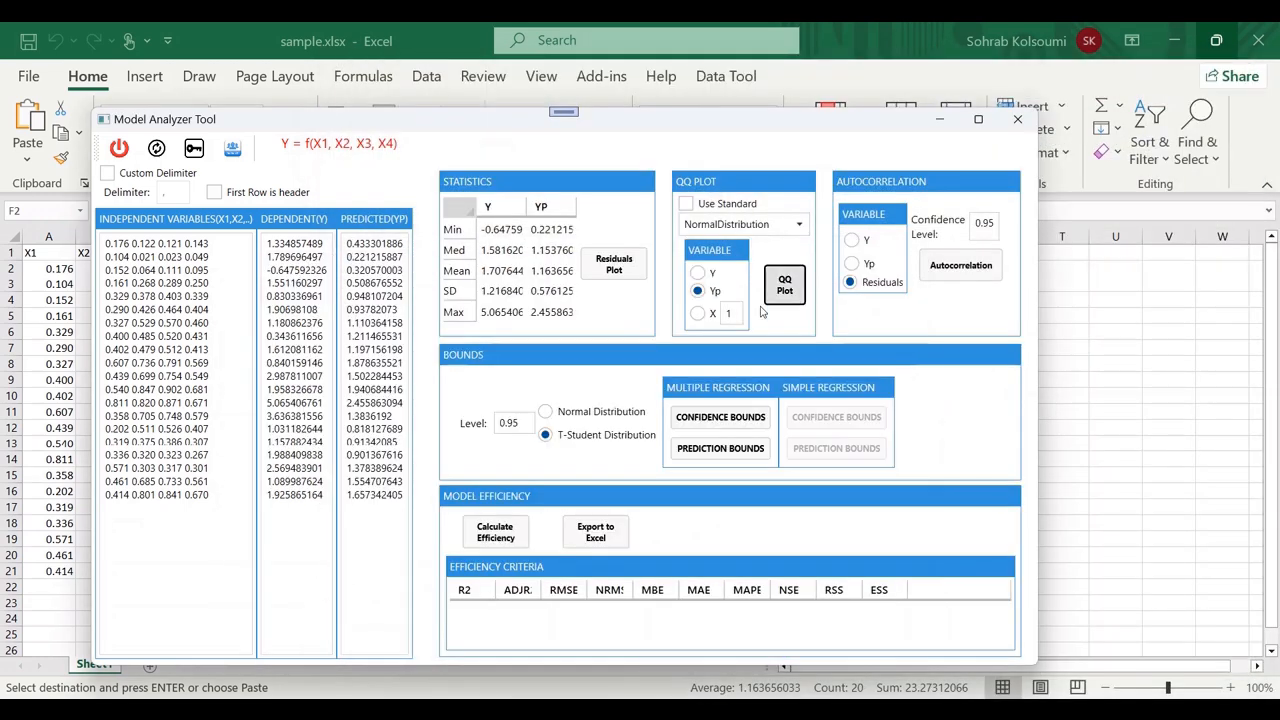
left_click(697, 313)
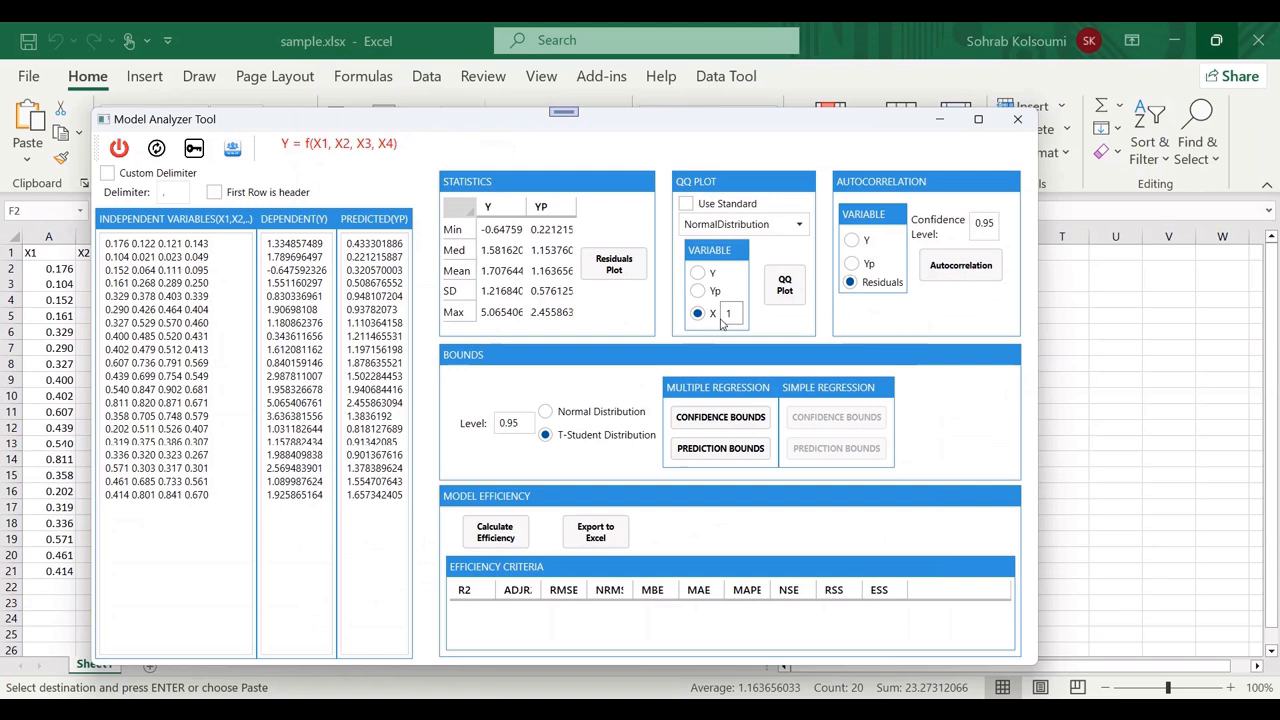
left_click(697, 273)
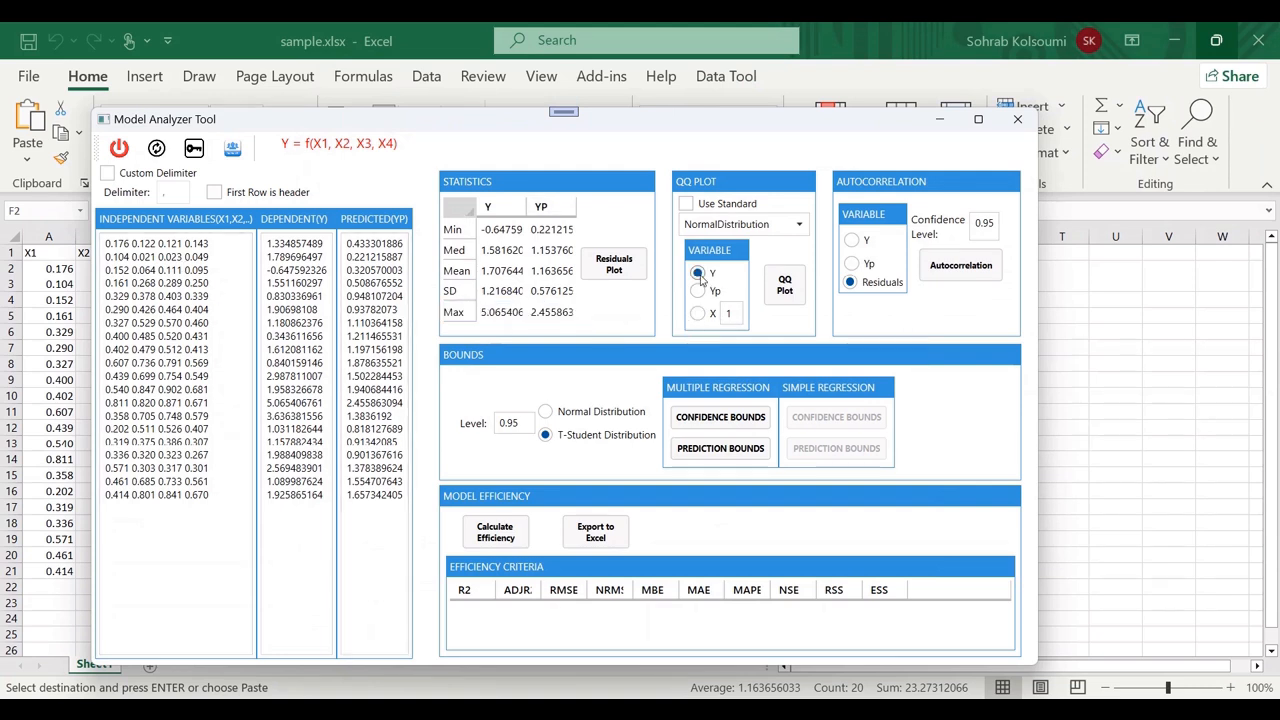
left_click(697, 313)
left_click(788, 289)
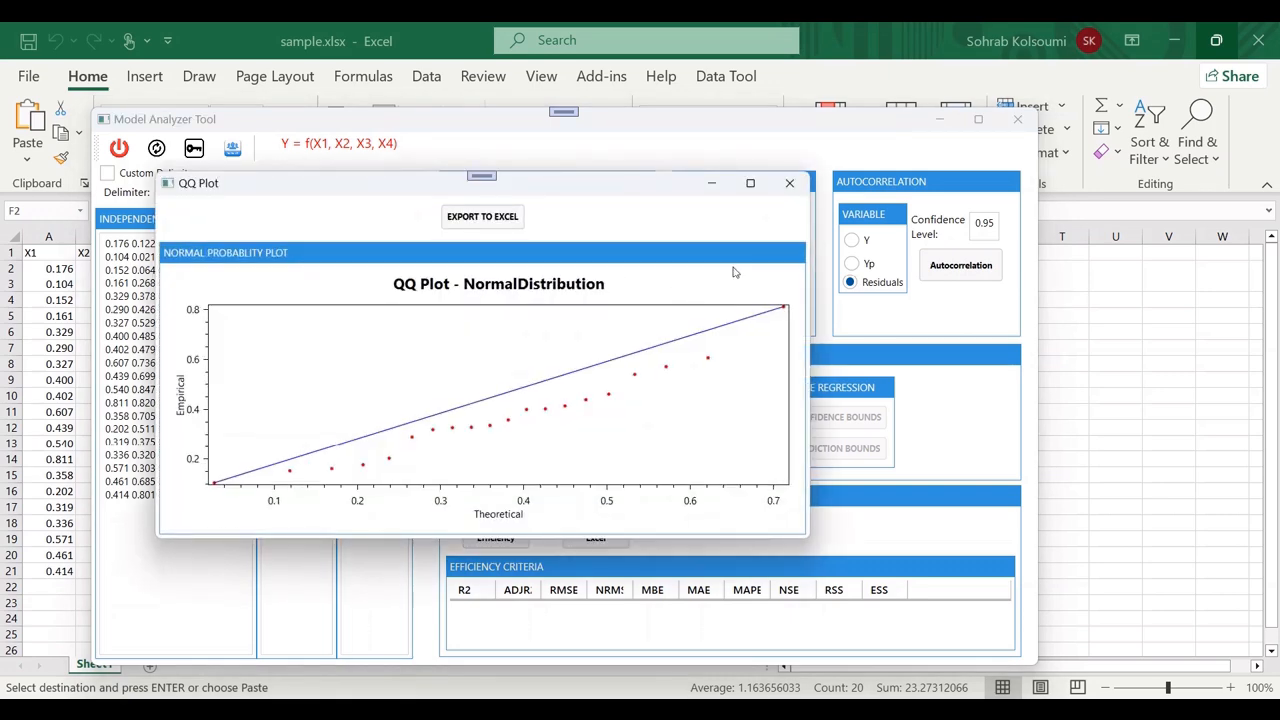
left_click(789, 183)
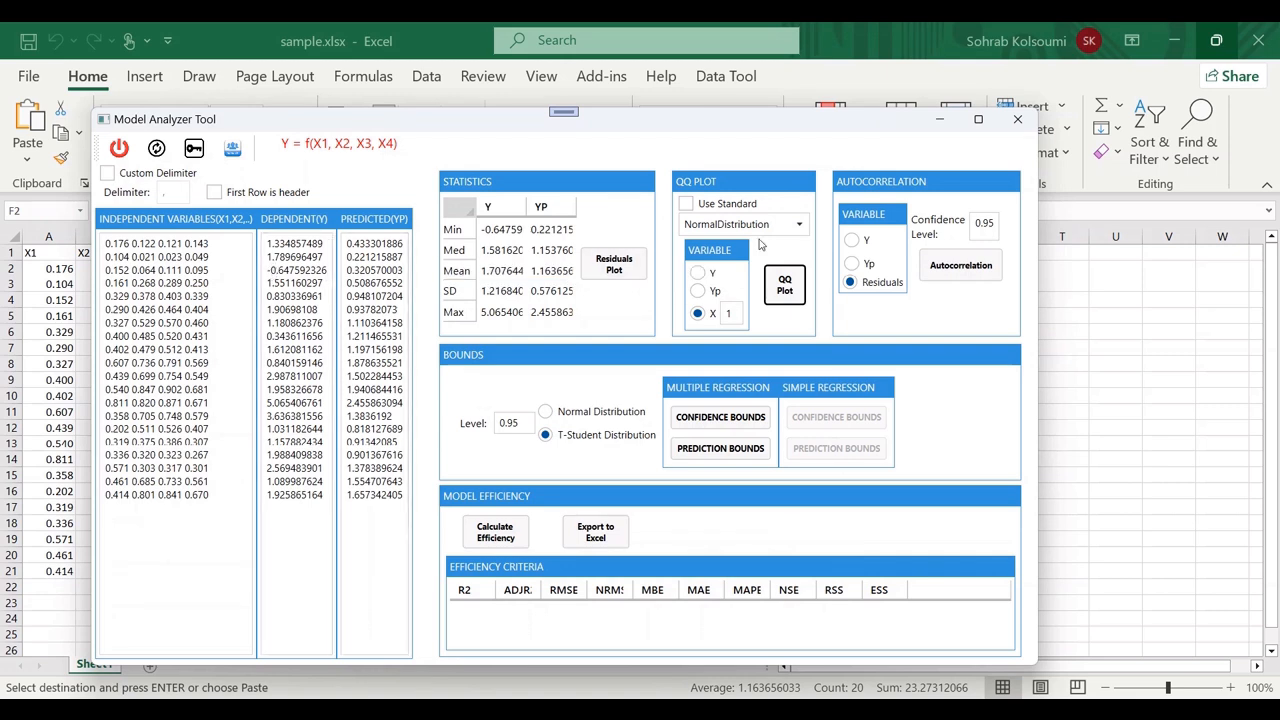
Step: Try to generate the QQ plot of Y against GammaDistribution
left_click(800, 225)
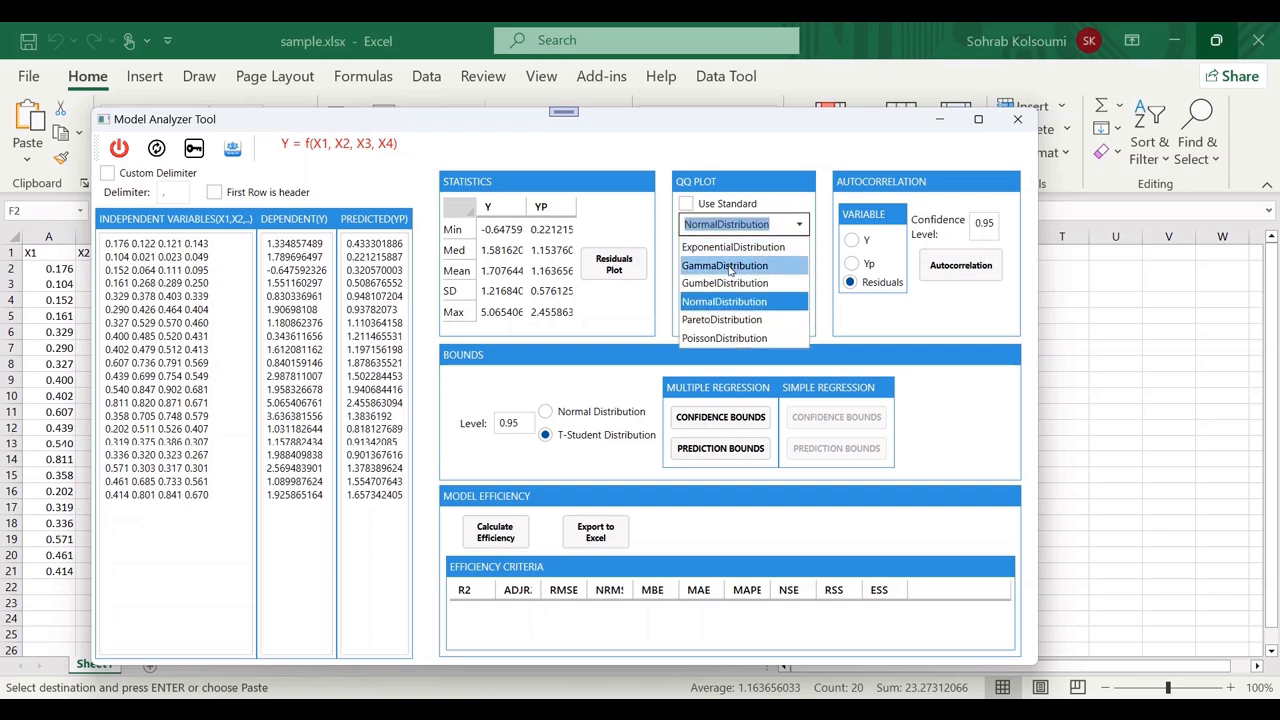
left_click(730, 266)
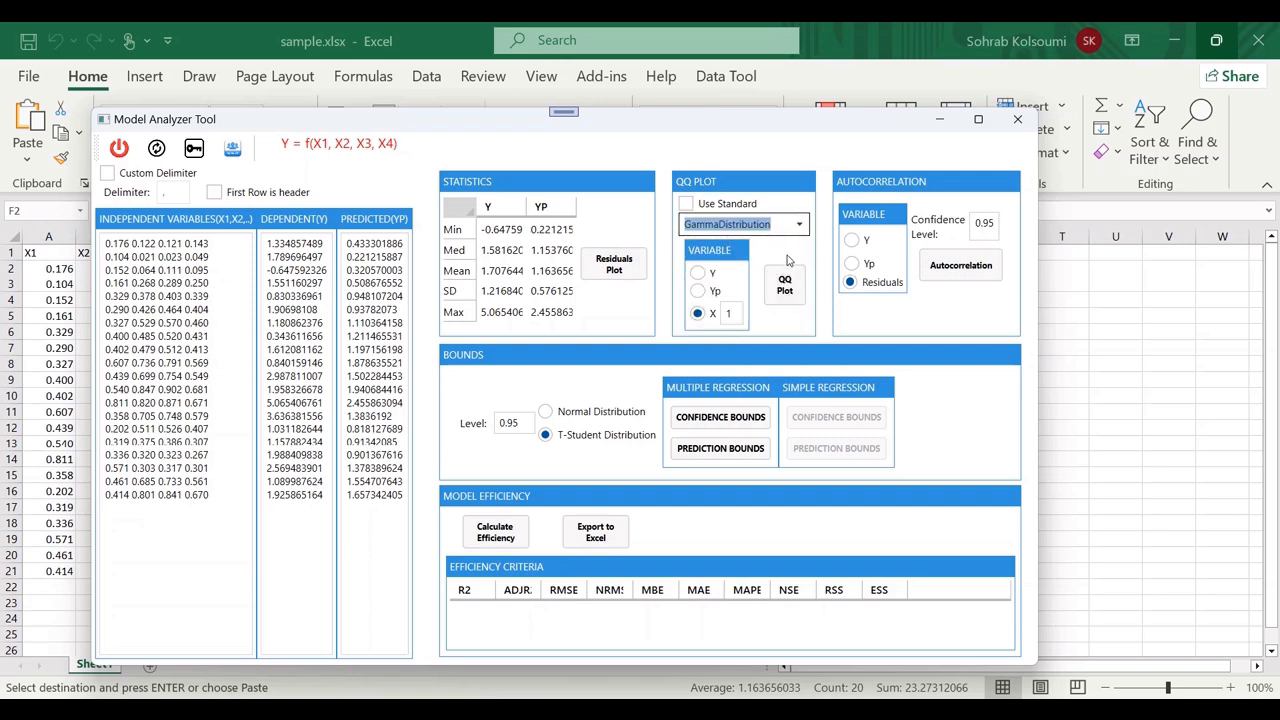
left_click(780, 252)
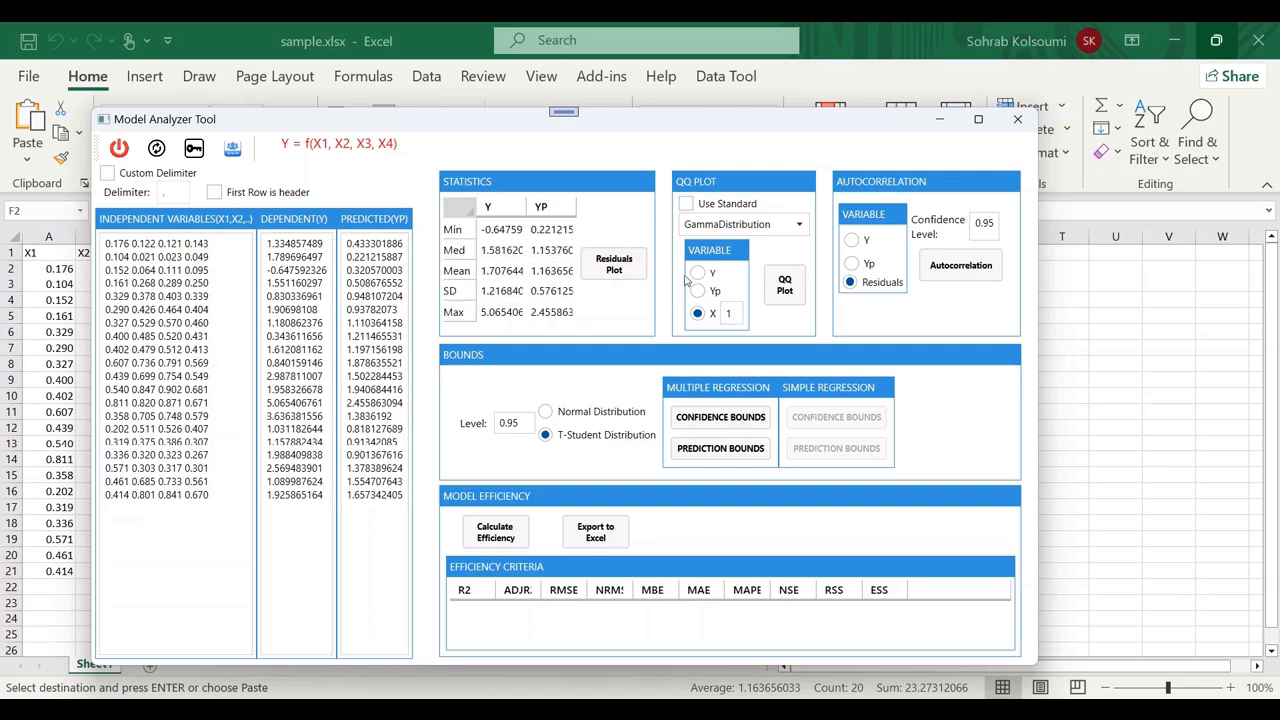
left_click(698, 273)
left_click(785, 285)
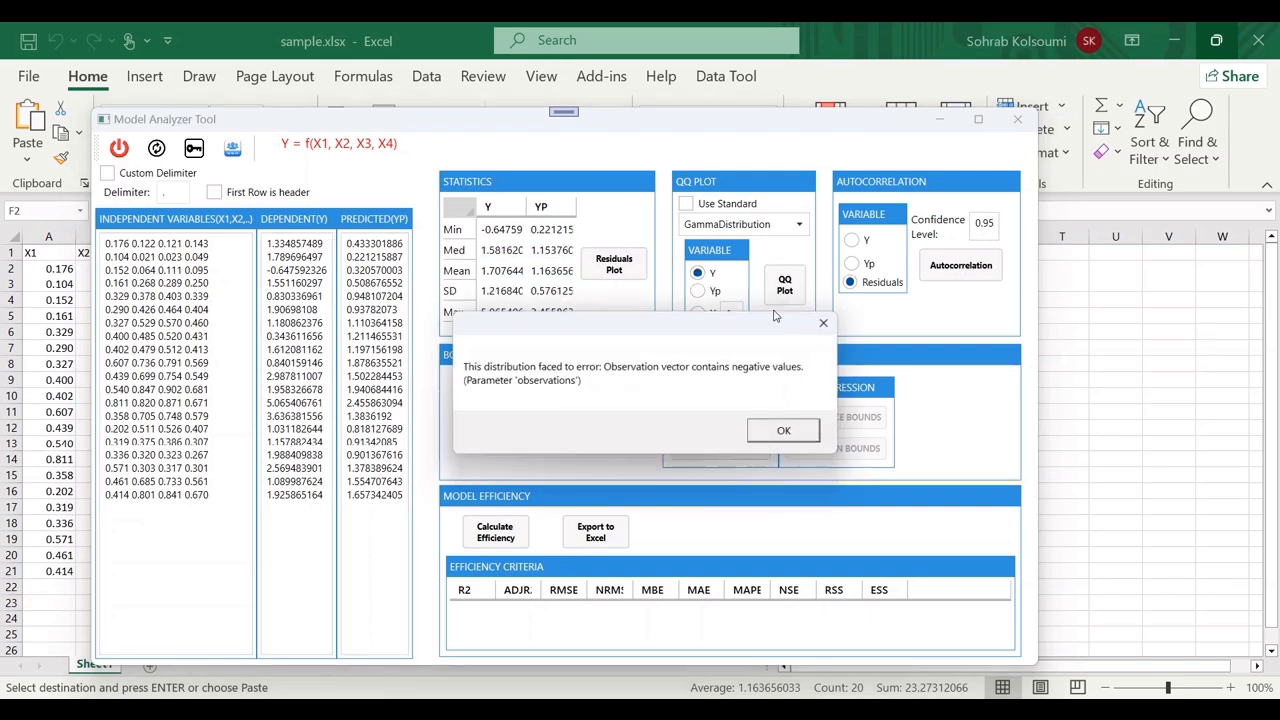
left_click(790, 438)
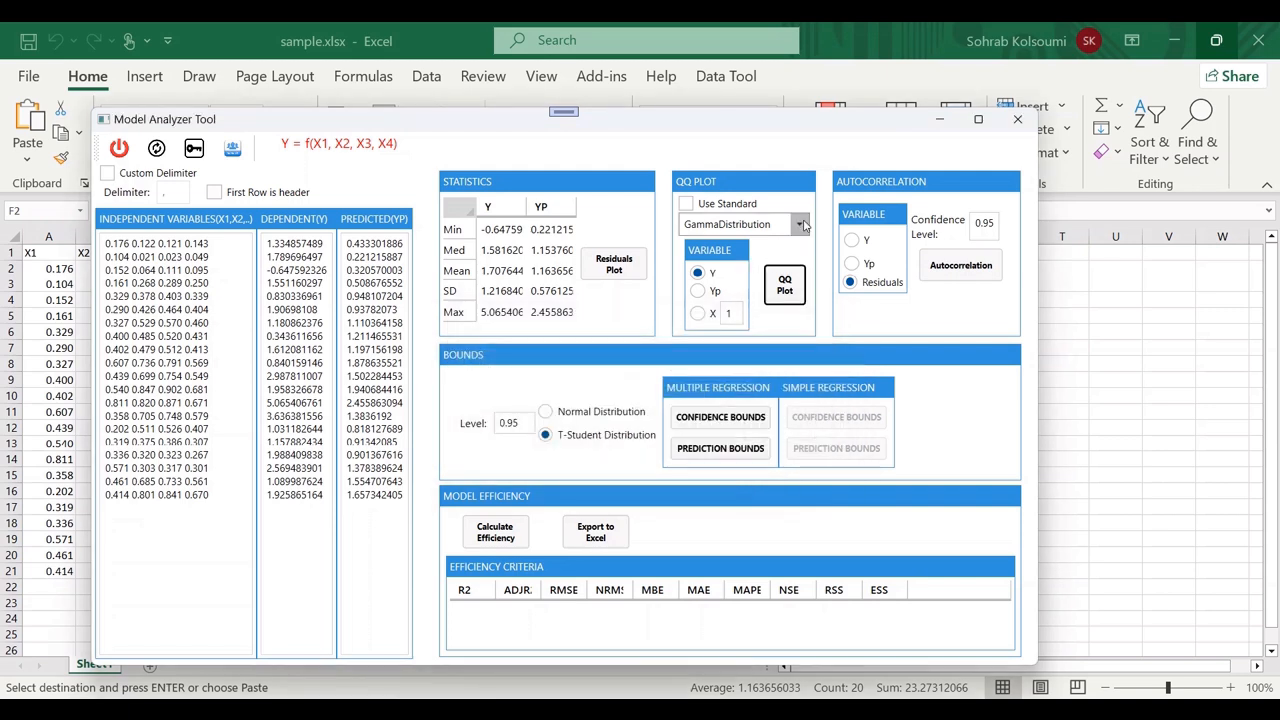
Step: Enable Use Standard, generate the QQ plot of Y against GammaDistribution, and close its window after viewing
left_click(727, 204)
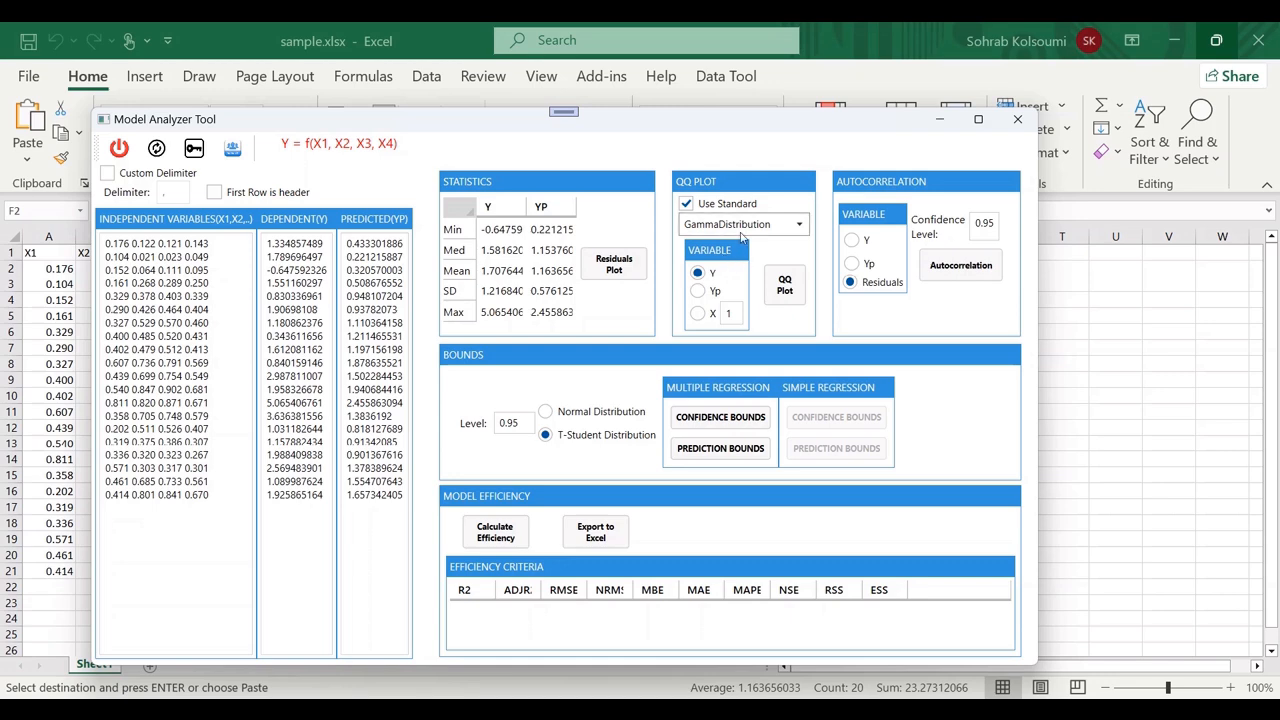
left_click(786, 284)
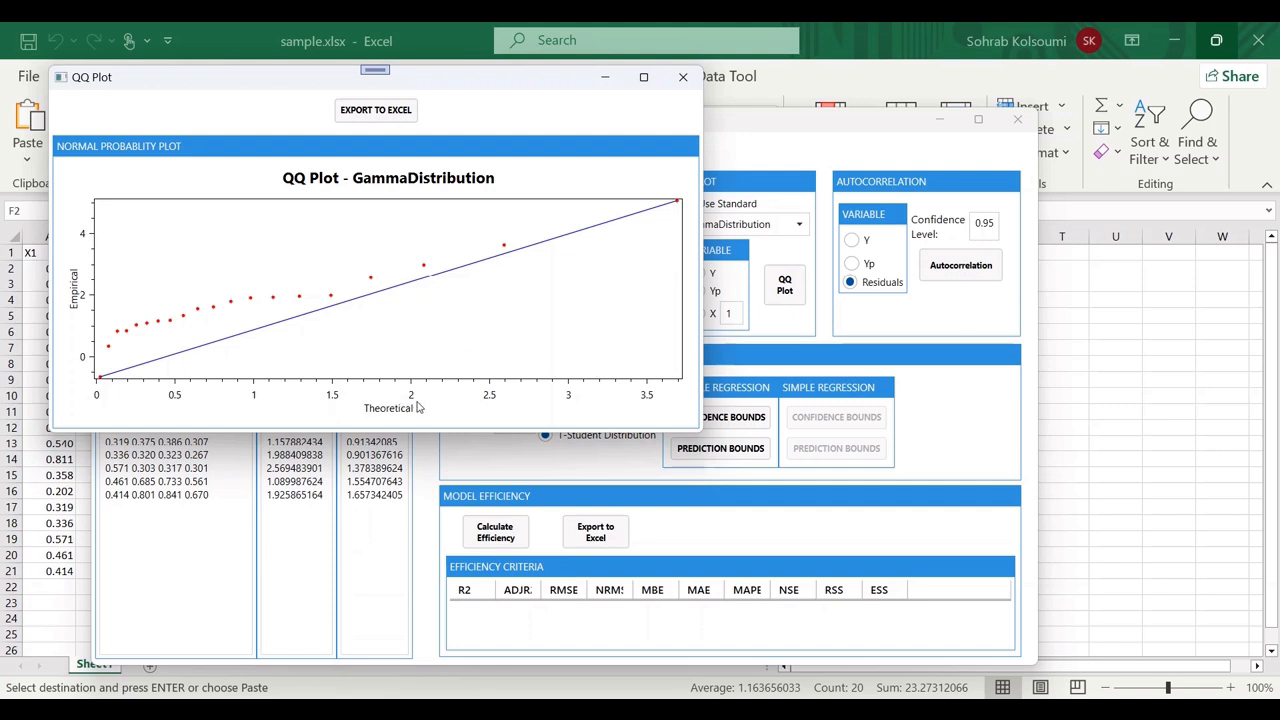
left_click(689, 82)
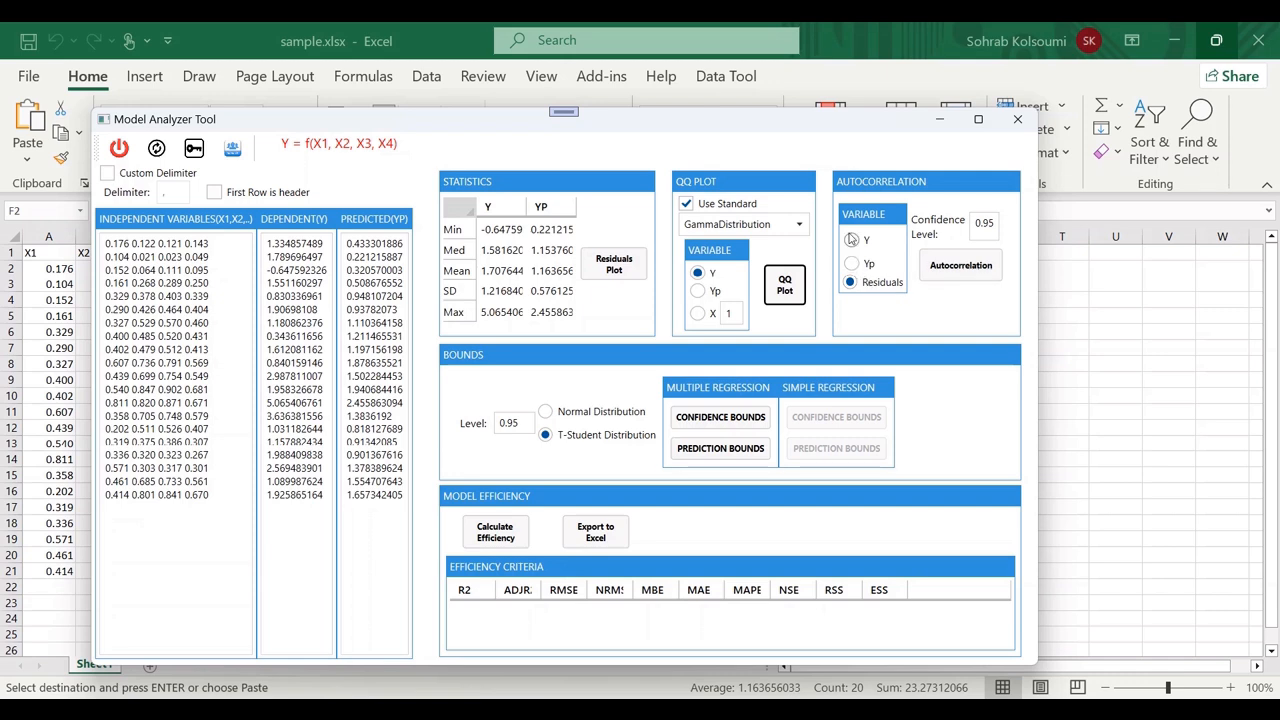
Step: Plot the autocorrelation of the residuals at confidence level 0.95 and view it full screen
left_click(965, 279)
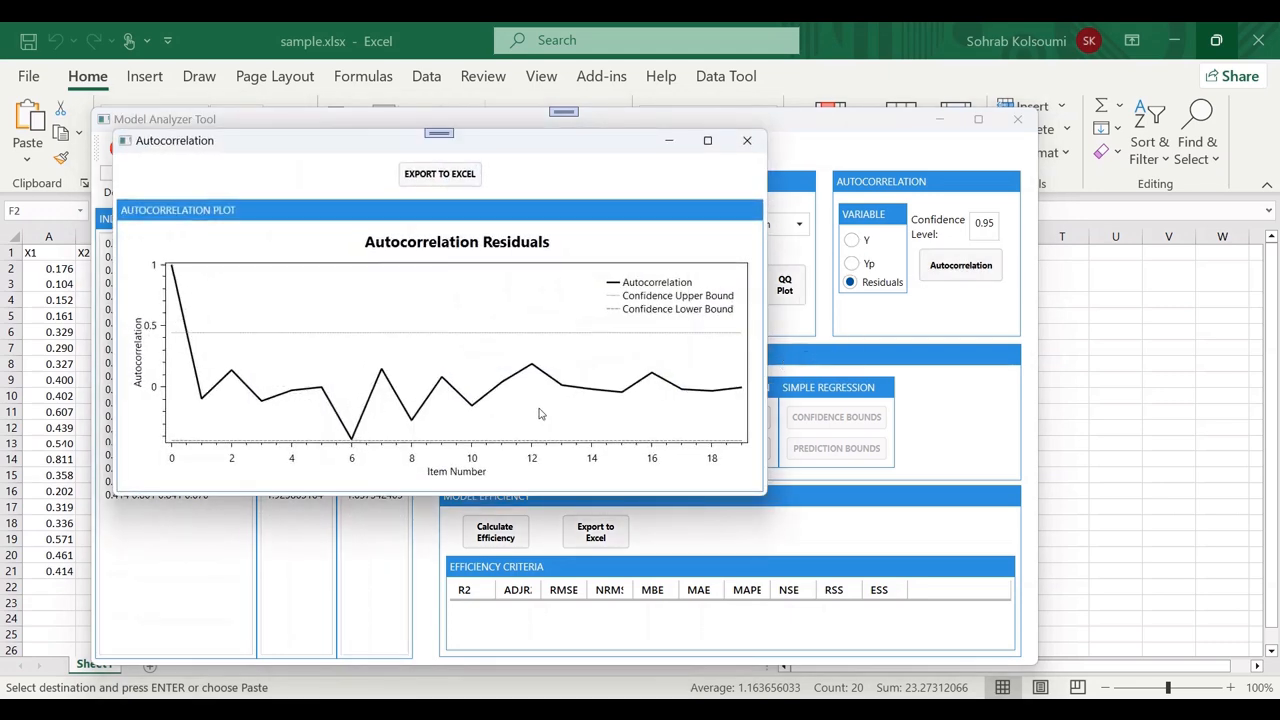
left_click(708, 140)
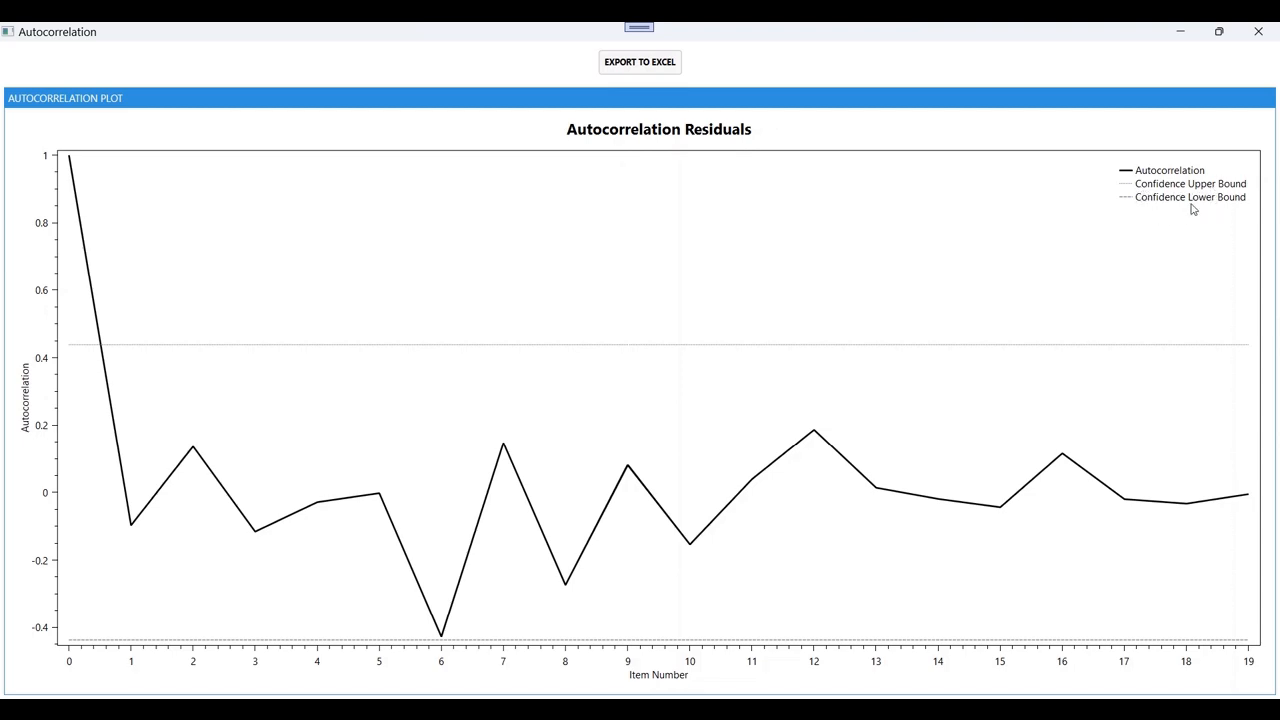
Step: Export the residuals autocorrelation to Excel to view its data and chart, and close the workbook without saving along with the plot window
left_click(614, 67)
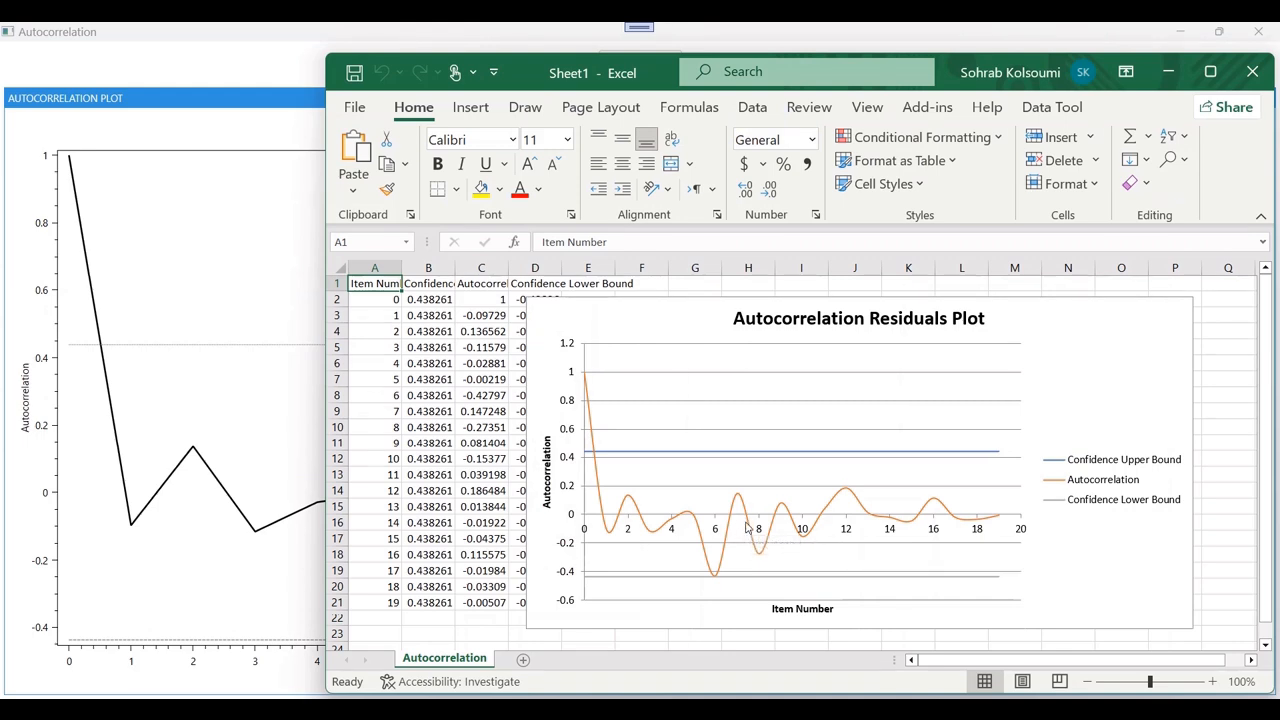
mouse_move(746, 528)
left_click(1252, 72)
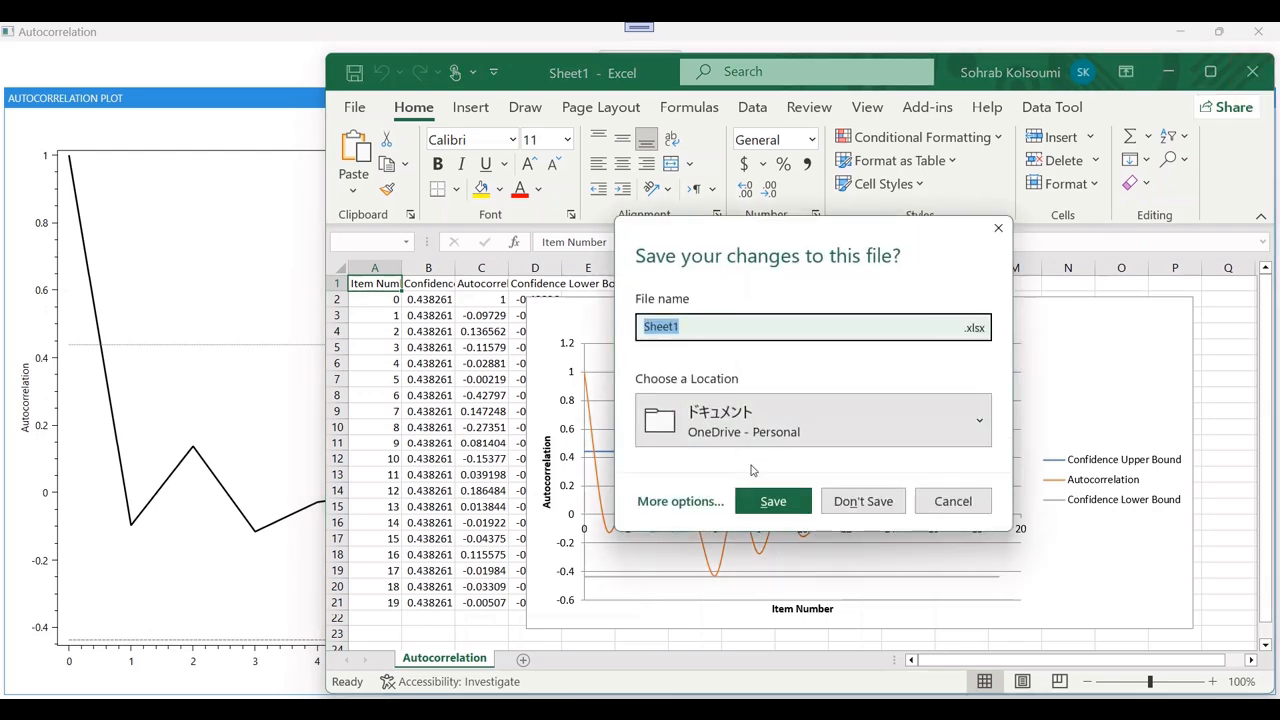
left_click(830, 503)
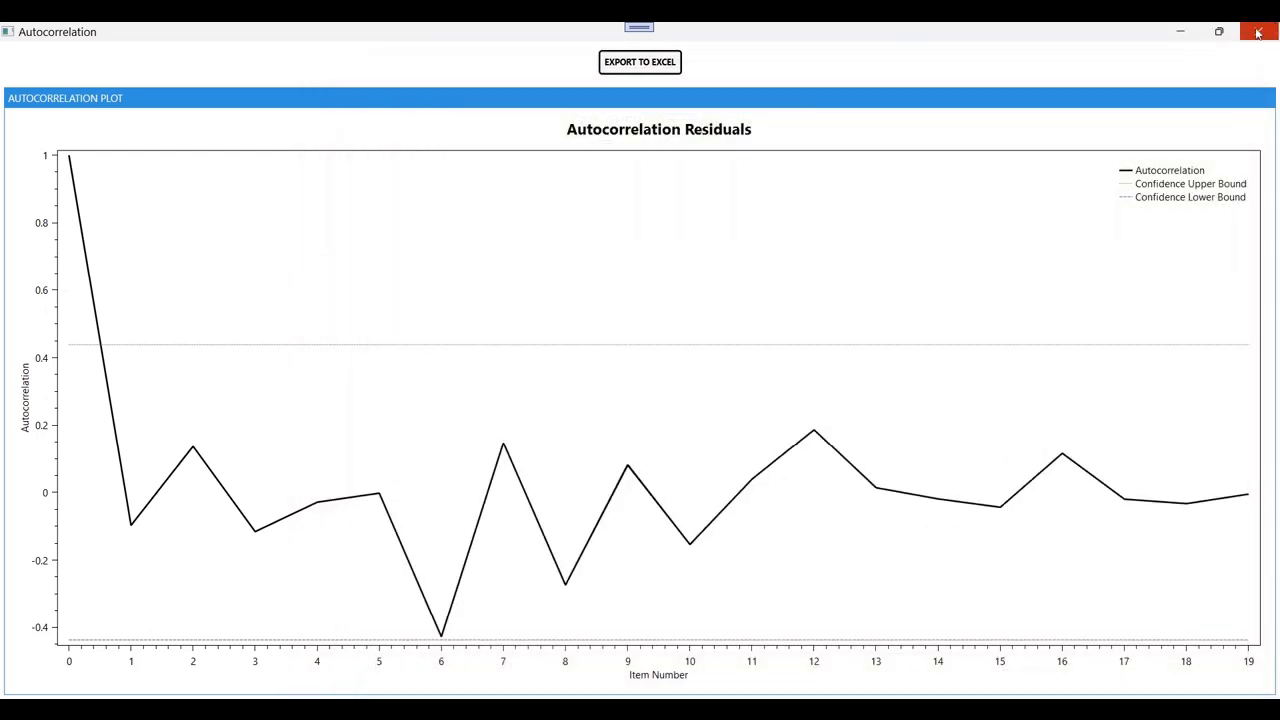
left_click(1258, 33)
Step: Plot the autocorrelation of Yp at confidence level 0.95 and close the plot window after viewing
left_click(851, 263)
left_click(960, 265)
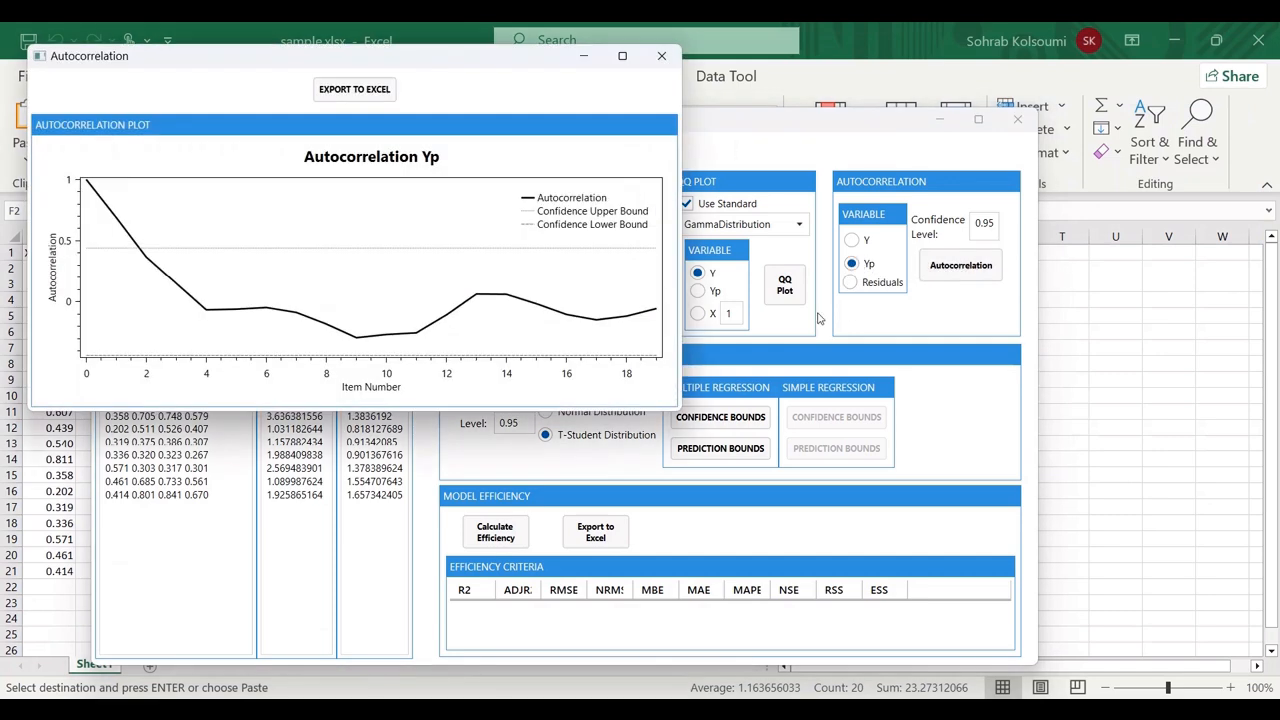
left_click(663, 57)
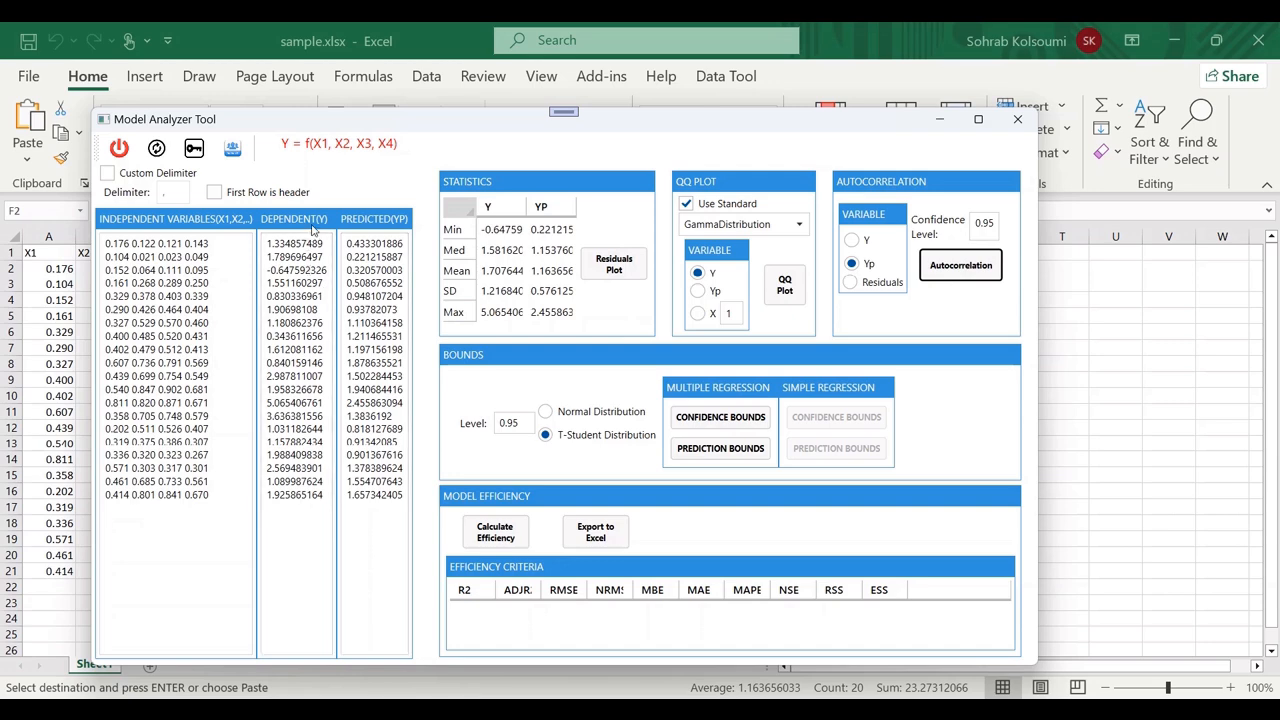
Step: Generate the four residuals plots and view their window full screen
left_click(614, 264)
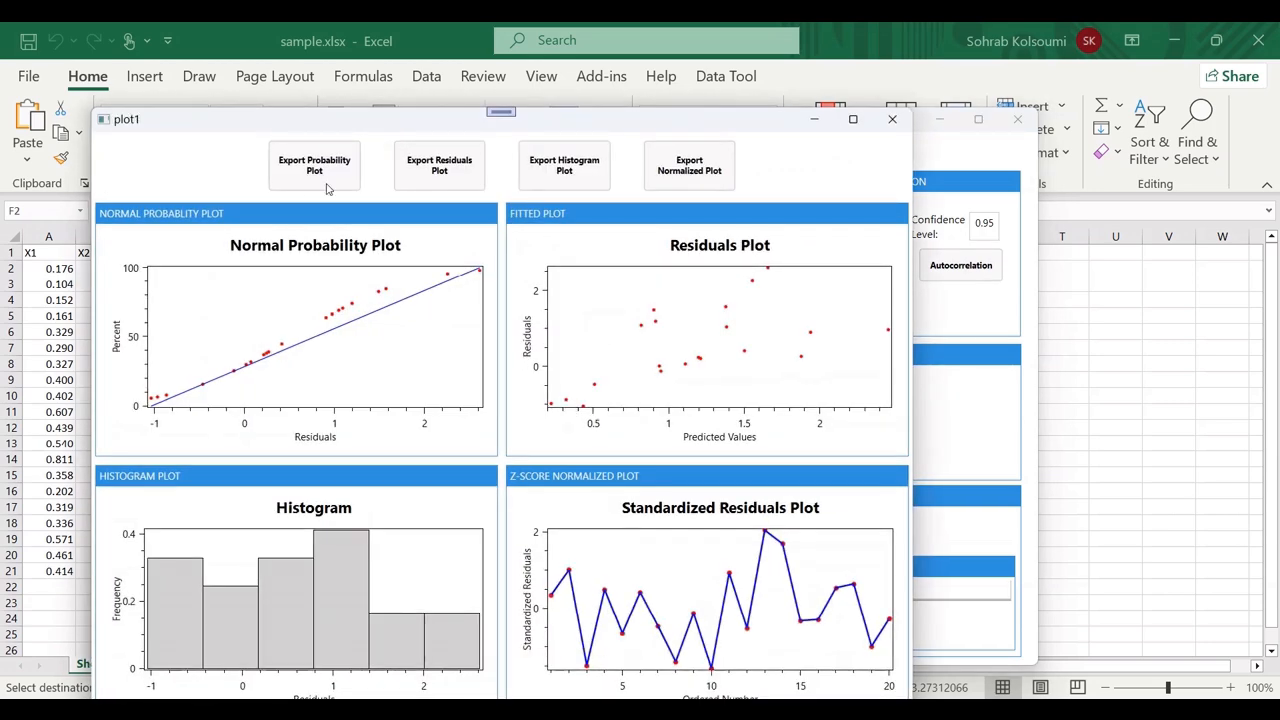
left_click_drag(195, 125, 217, 54)
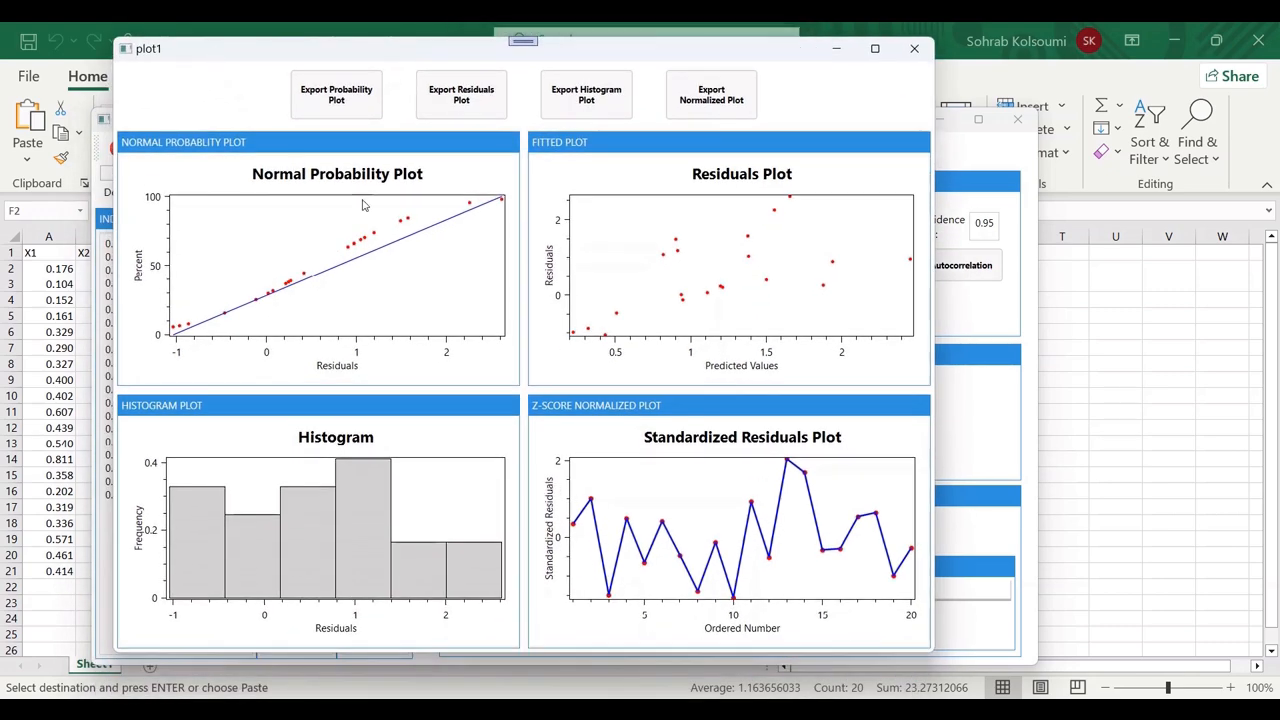
left_click(875, 48)
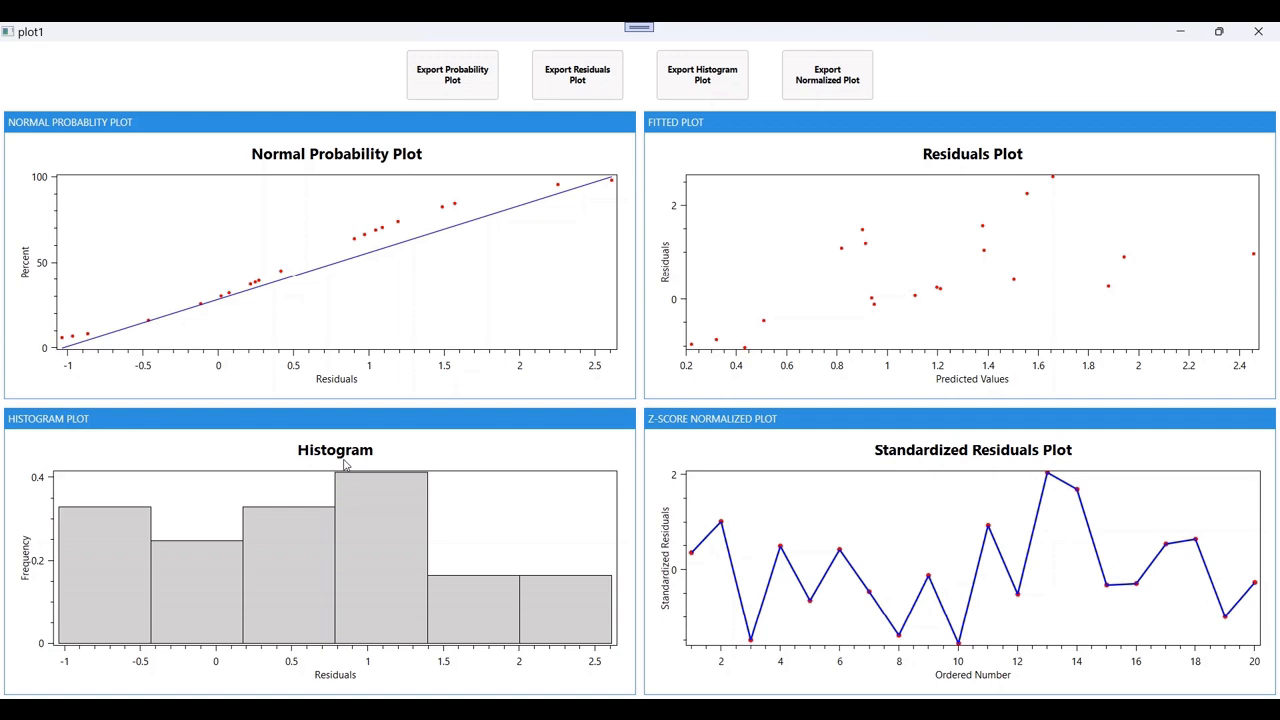
Step: Export the residuals histogram to Excel, compare it with the original plot, and close the workbook without saving along with the plot window
left_click(712, 86)
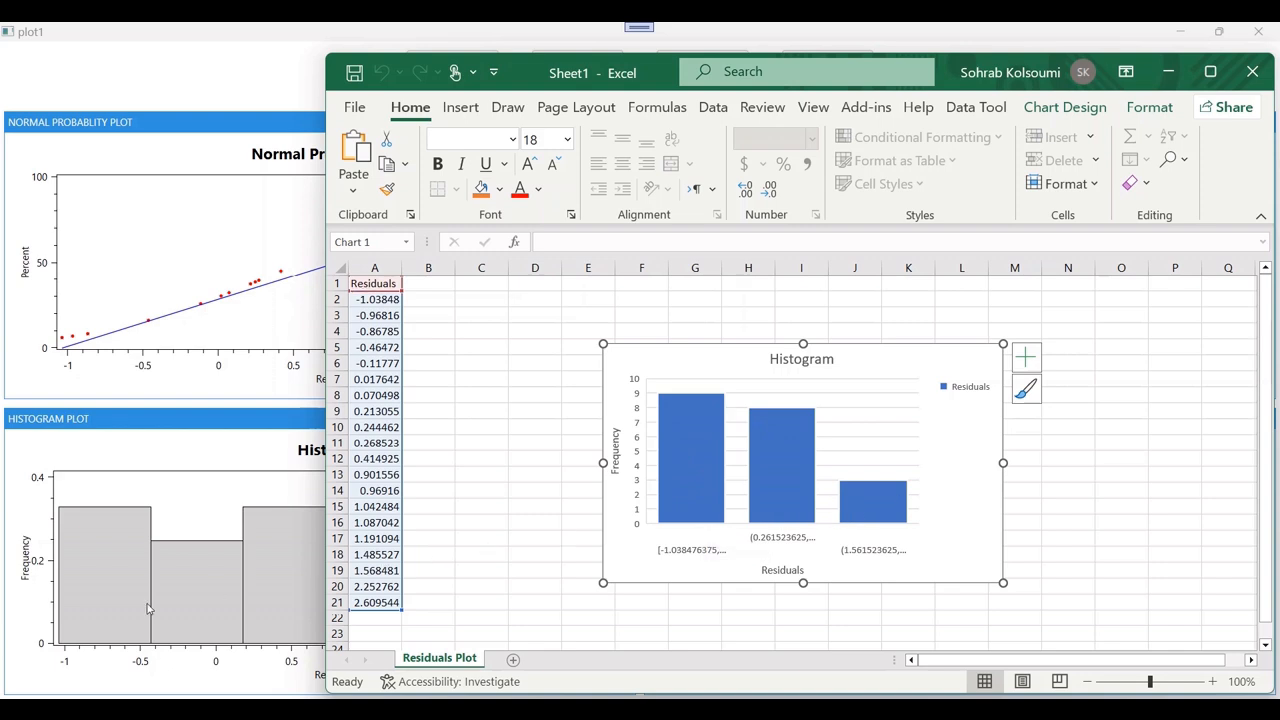
left_click(183, 460)
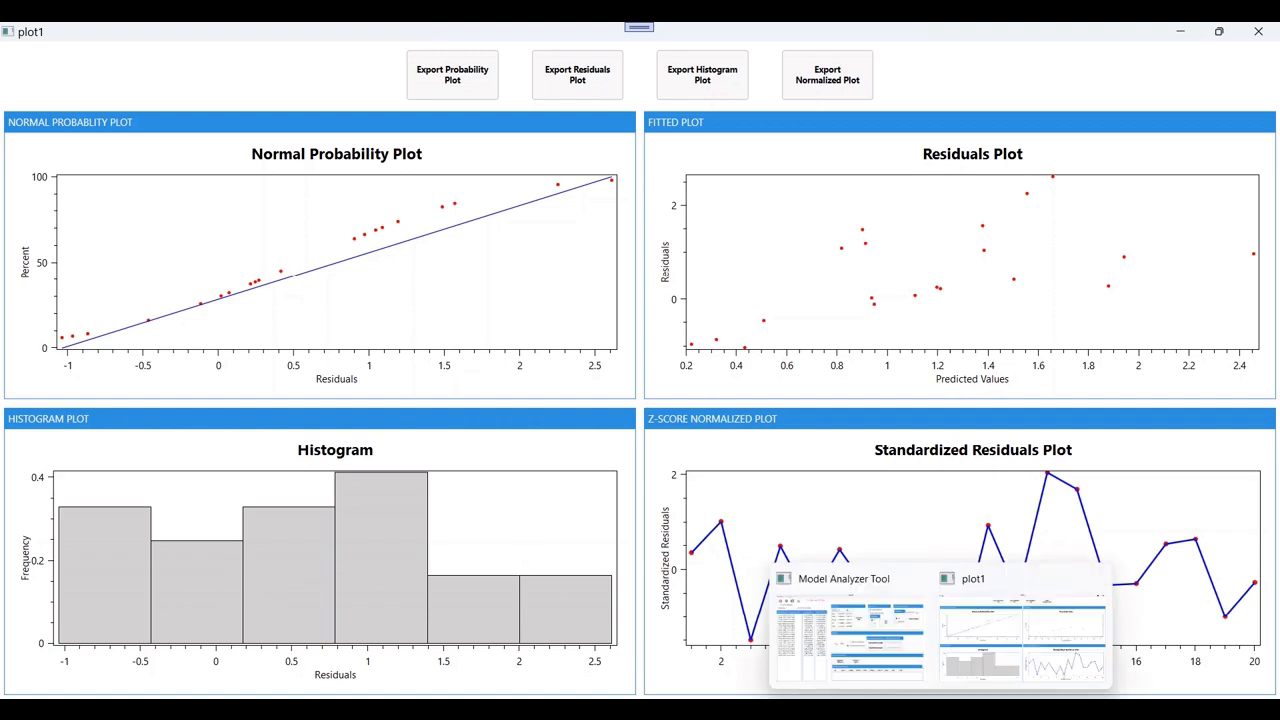
left_click(1067, 645)
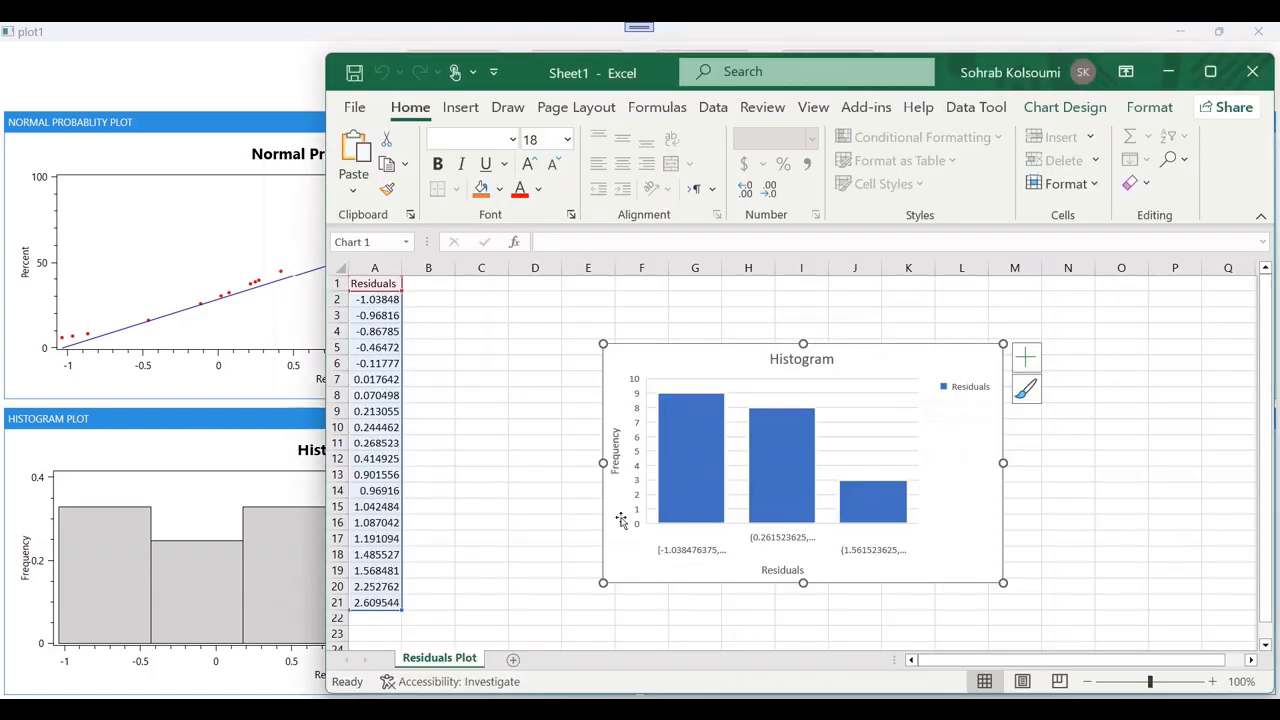
left_click(1253, 74)
left_click(864, 503)
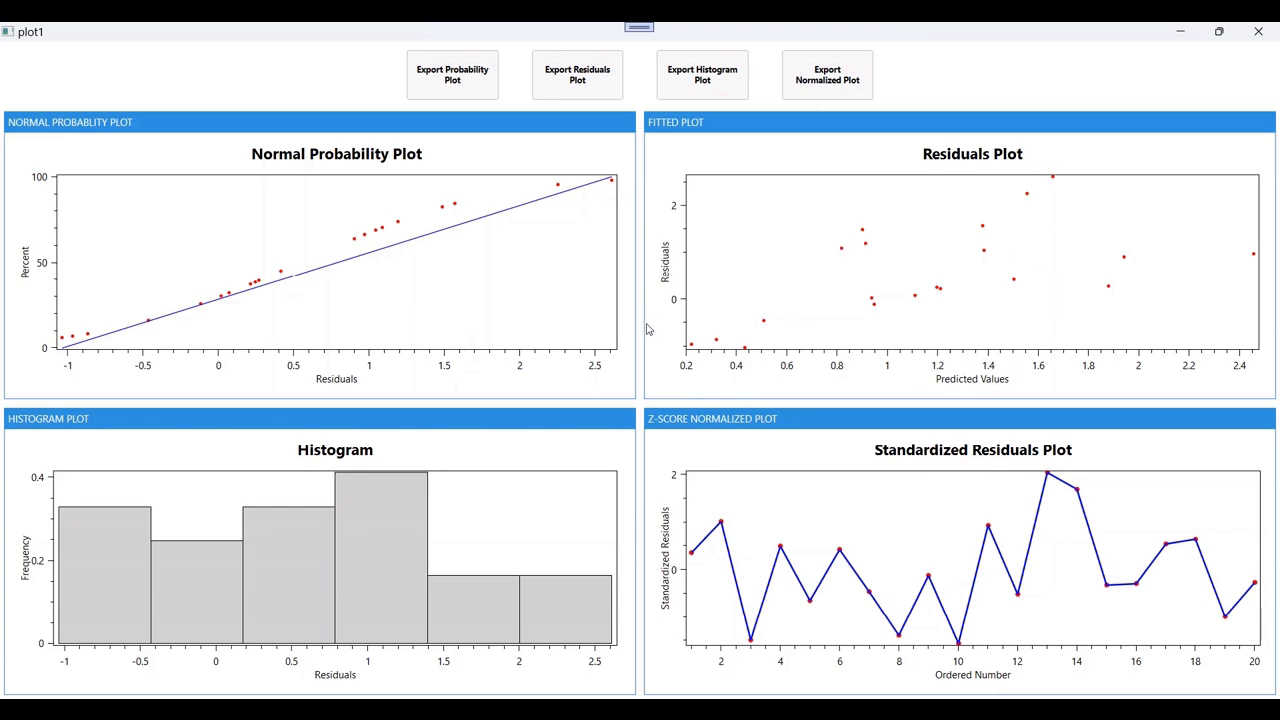
left_click(1259, 31)
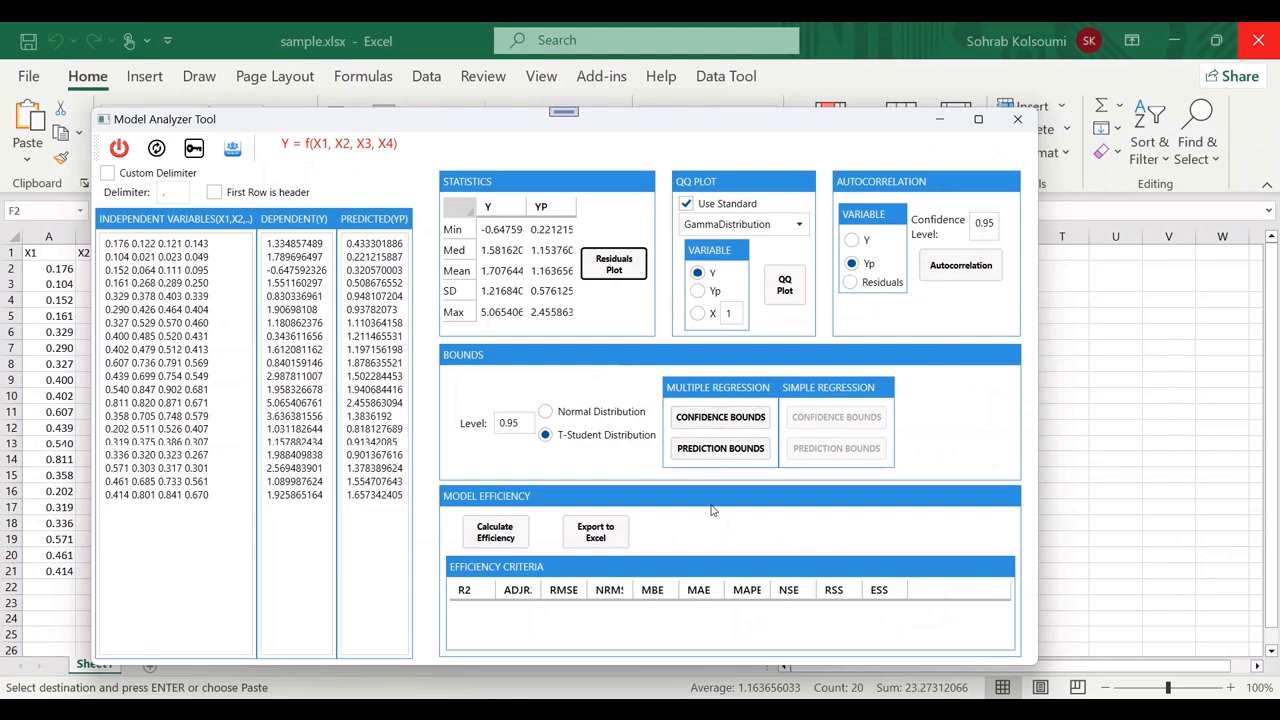
Step: Calculate the model efficiency criteria for the loaded data
left_click(487, 540)
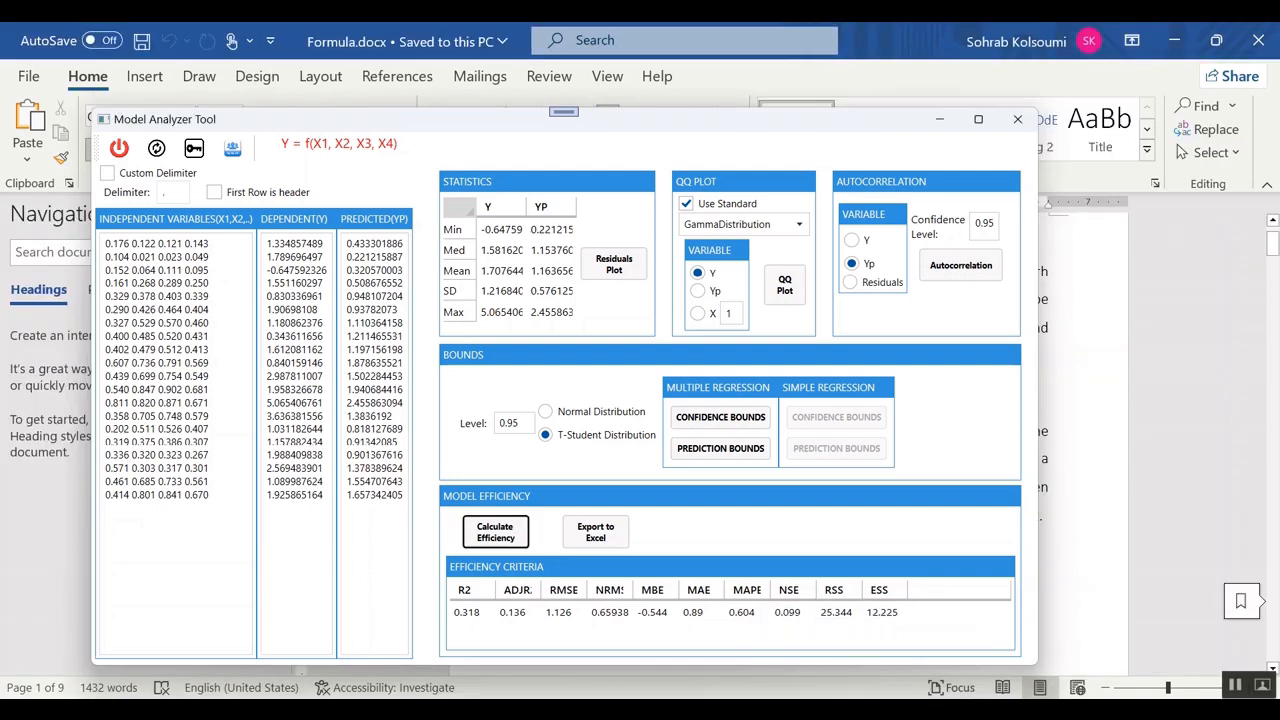
Step: Switch to Formula.docx in Word, examine the efficiency criteria formulas such as R-squared and NSE, and return to Model Analyzer Tool
left_click(984, 710)
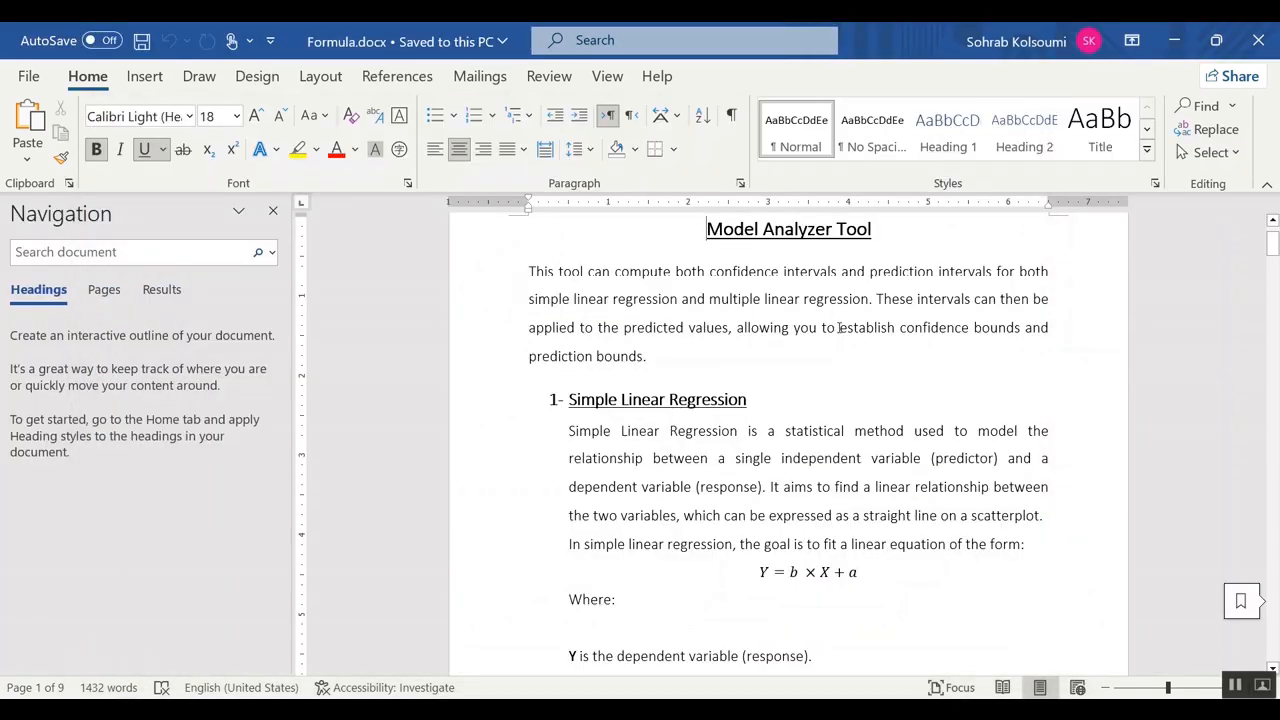
scroll(838, 327, "down", 10)
scroll(835, 362, "down", 12)
scroll(838, 363, "down", 5)
left_click_drag(1272, 377, 1260, 601)
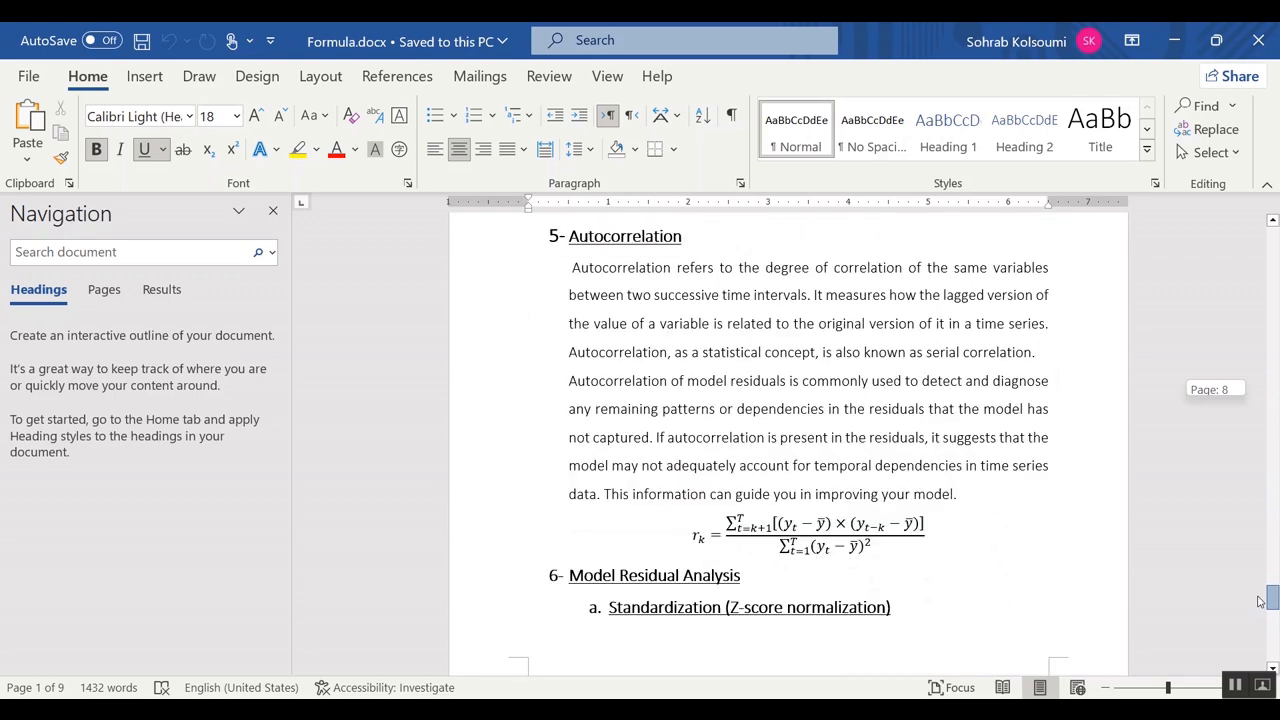
scroll(840, 478, "up", 8)
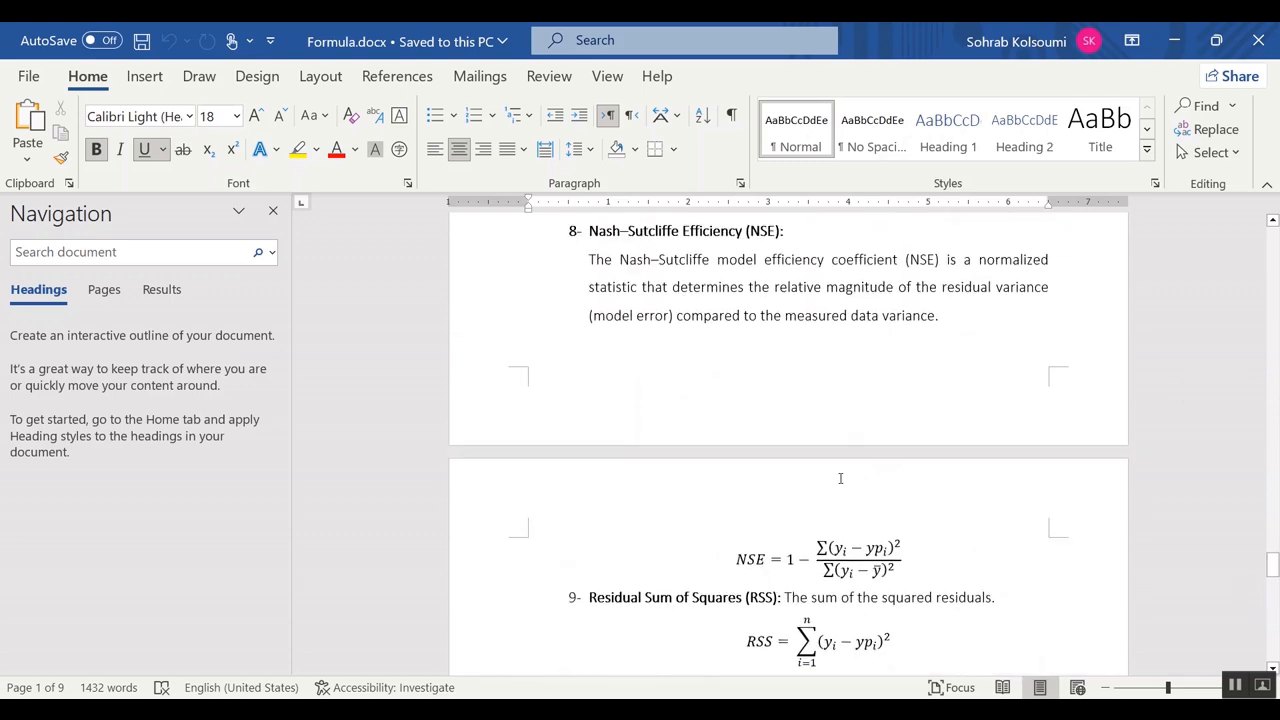
scroll(646, 486, "up", 4)
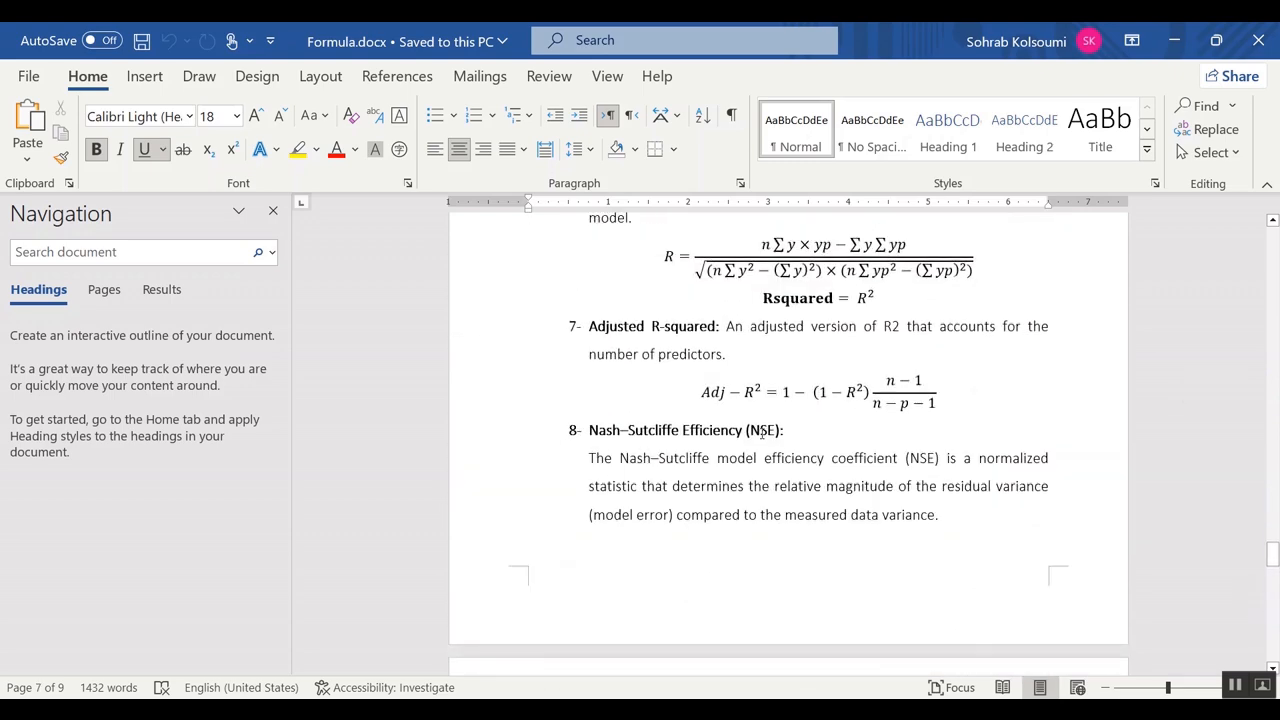
scroll(650, 428, "up", 5)
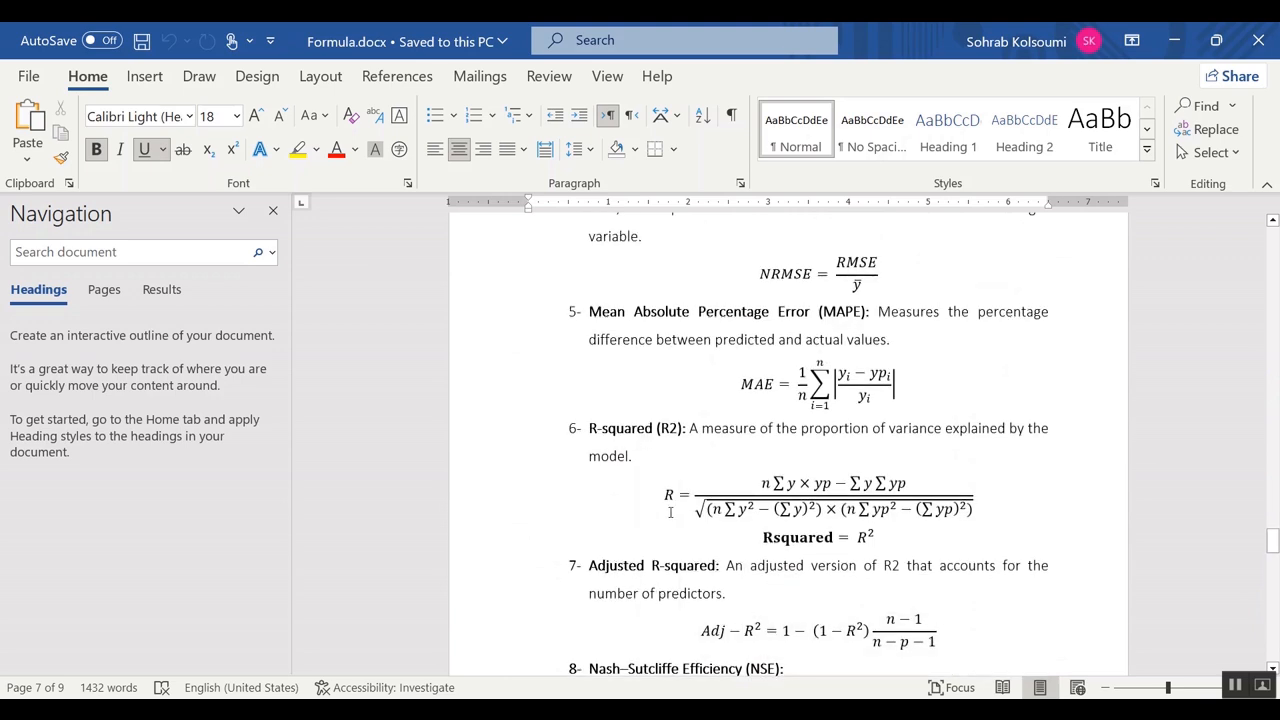
scroll(670, 512, "up", 1)
scroll(760, 535, "down", 3)
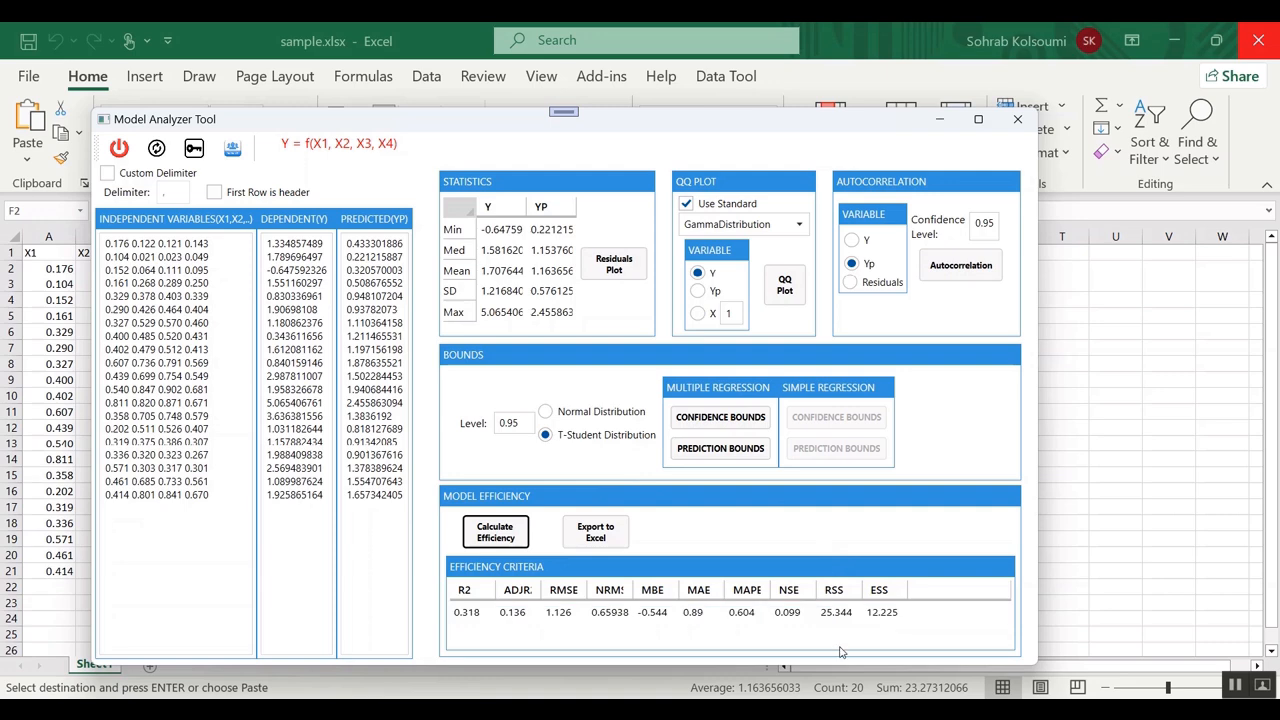
left_click(833, 614)
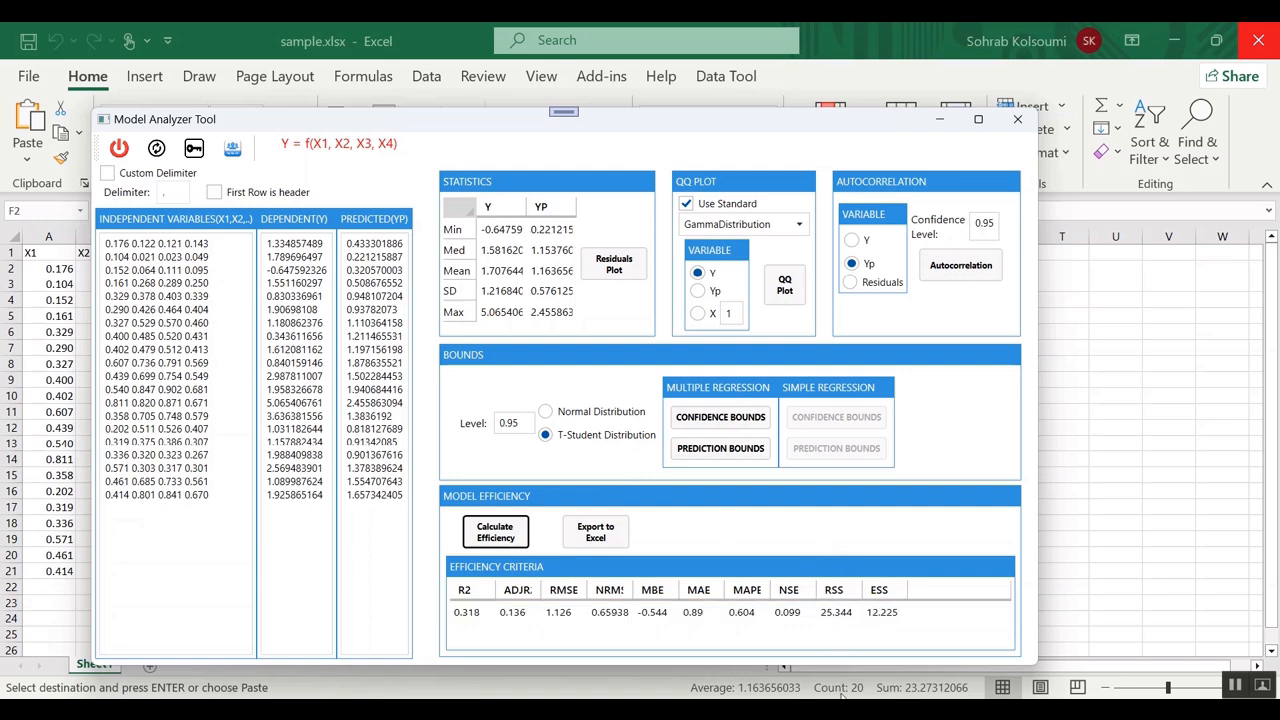